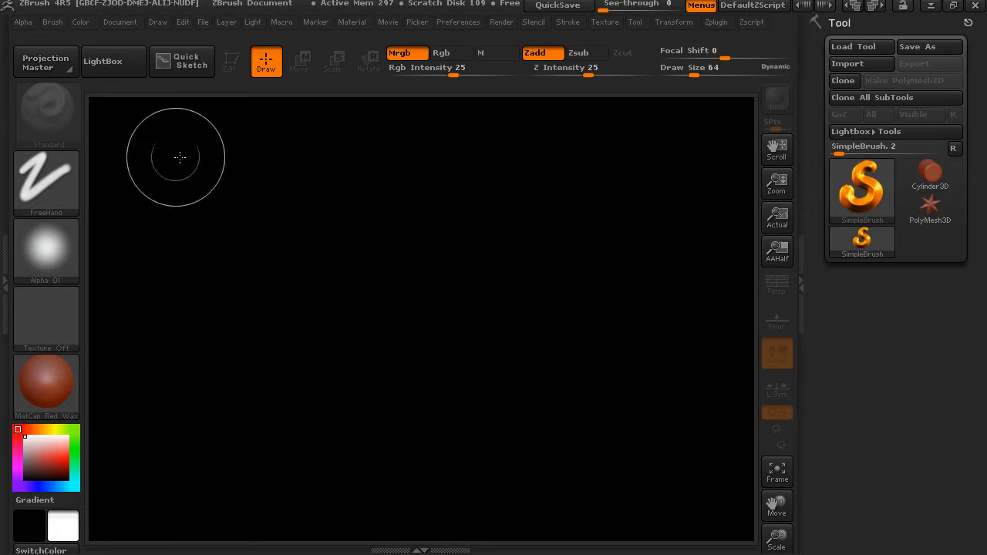
- Paint a long curved SimpleBrush stroke across the canvas and reposition, scale down and rotate it with the transform gyro
{"action": "mouse_move", "coordinate": [136, 147]}
{"action": "left_mouse_down"}
{"action": "mouse_move", "coordinate": [282, 357]}
{"action": "mouse_move", "coordinate": [524, 452]}
{"action": "mouse_move", "coordinate": [634, 328]}
{"action": "mouse_move", "coordinate": [617, 222]}
{"action": "left_mouse_up"}
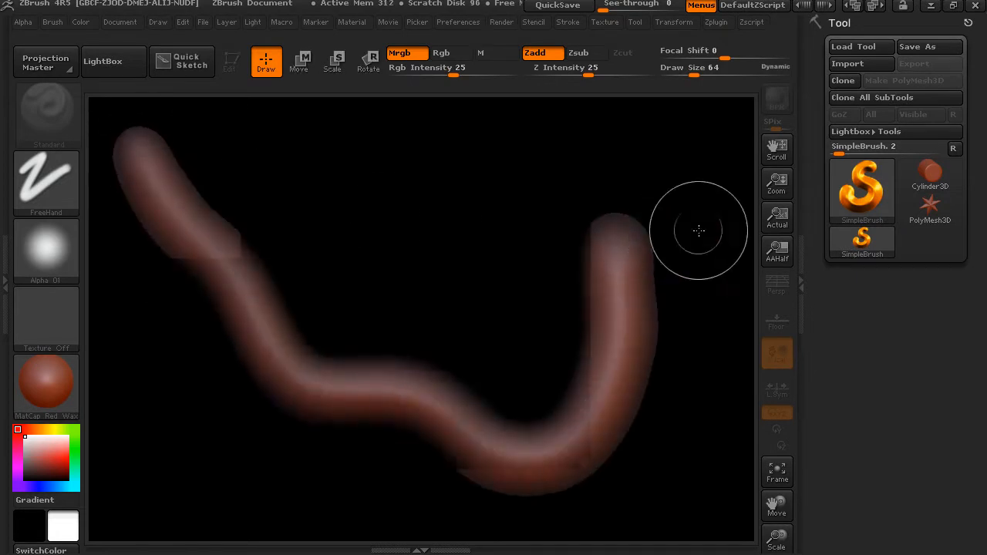
{"action": "left_click", "coordinate": [313, 68]}
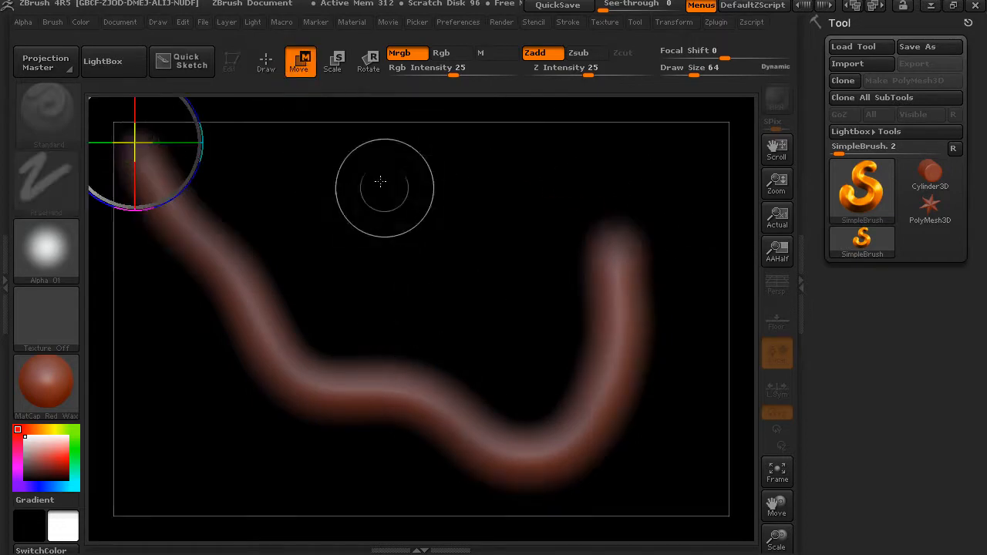
{"action": "mouse_move", "coordinate": [196, 118]}
{"action": "left_mouse_down"}
{"action": "mouse_move", "coordinate": [241, 149]}
{"action": "mouse_move", "coordinate": [310, 161]}
{"action": "mouse_move", "coordinate": [287, 178]}
{"action": "mouse_move", "coordinate": [203, 181]}
{"action": "mouse_move", "coordinate": [225, 178]}
{"action": "left_mouse_up"}
{"action": "left_click", "coordinate": [335, 67]}
{"action": "mouse_move", "coordinate": [269, 155]}
{"action": "left_mouse_down"}
{"action": "mouse_move", "coordinate": [224, 174]}
{"action": "mouse_move", "coordinate": [211, 154]}
{"action": "mouse_move", "coordinate": [222, 186]}
{"action": "mouse_move", "coordinate": [202, 179]}
{"action": "mouse_move", "coordinate": [235, 193]}
{"action": "left_mouse_up"}
{"action": "left_click", "coordinate": [368, 62]}
{"action": "mouse_move", "coordinate": [276, 144]}
{"action": "left_mouse_down"}
{"action": "mouse_move", "coordinate": [265, 154]}
{"action": "mouse_move", "coordinate": [270, 176]}
{"action": "mouse_move", "coordinate": [265, 121]}
{"action": "mouse_move", "coordinate": [364, 199]}
{"action": "left_mouse_up"}
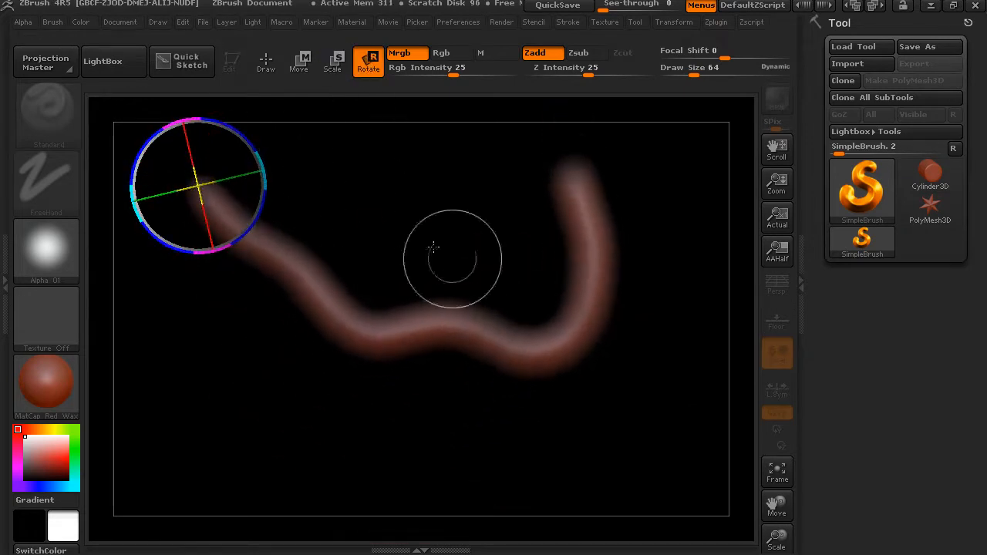
- Return to Draw mode and paint two more freehand strokes that cross the first one
{"action": "left_click", "coordinate": [266, 62]}
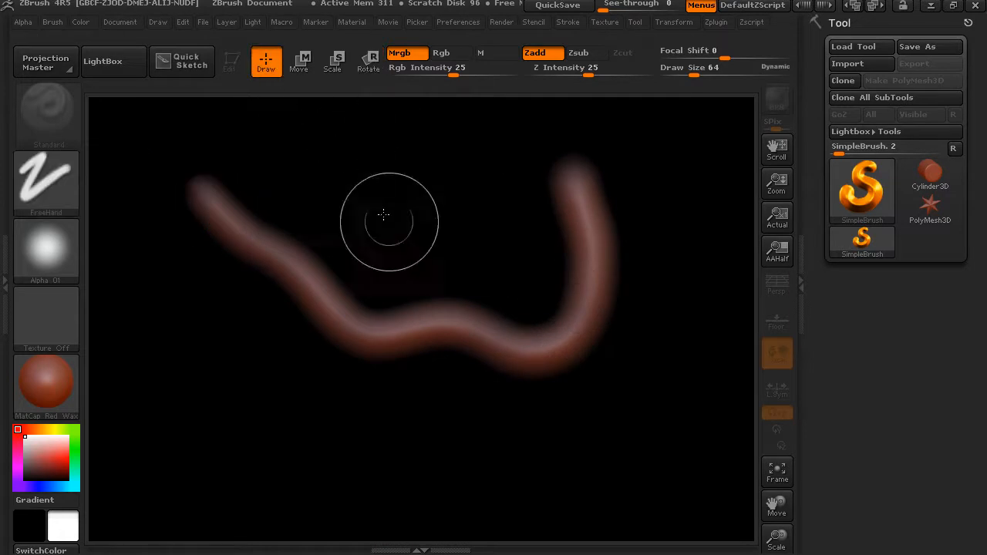
{"action": "mouse_move", "coordinate": [422, 197]}
{"action": "left_mouse_down"}
{"action": "mouse_move", "coordinate": [476, 333]}
{"action": "mouse_move", "coordinate": [476, 432]}
{"action": "mouse_move", "coordinate": [333, 401]}
{"action": "mouse_move", "coordinate": [233, 405]}
{"action": "left_mouse_up"}
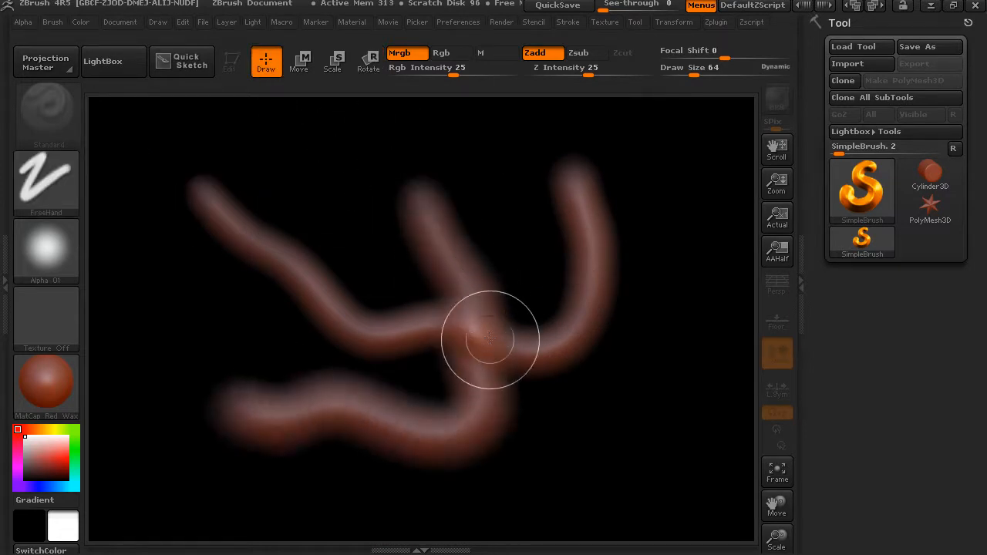
{"action": "mouse_move", "coordinate": [336, 226]}
{"action": "left_mouse_down"}
{"action": "mouse_move", "coordinate": [259, 301]}
{"action": "mouse_move", "coordinate": [298, 402]}
{"action": "left_mouse_up"}
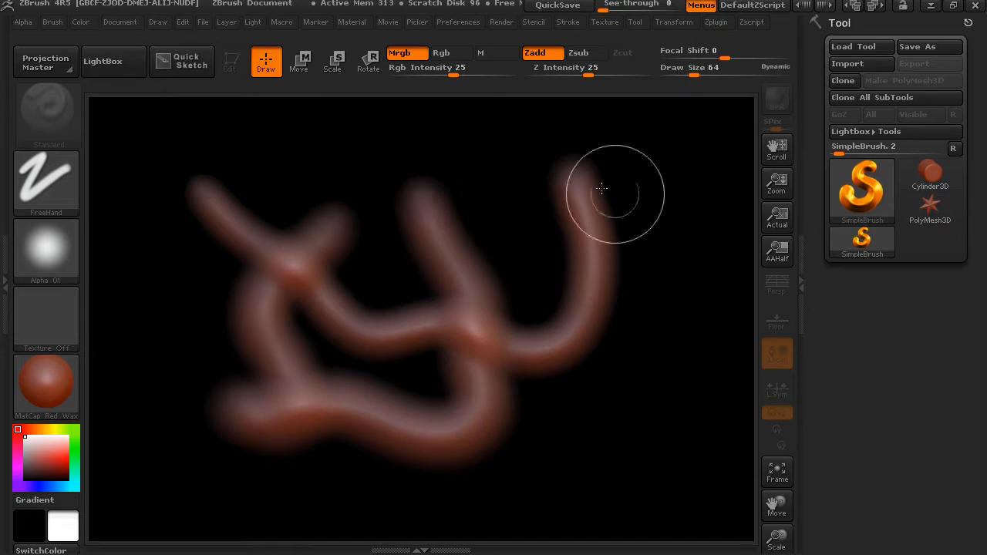
- Place a small Cylinder3D inside the curve of the first stroke and a small Sphere3D below it
{"action": "left_click", "coordinate": [935, 177]}
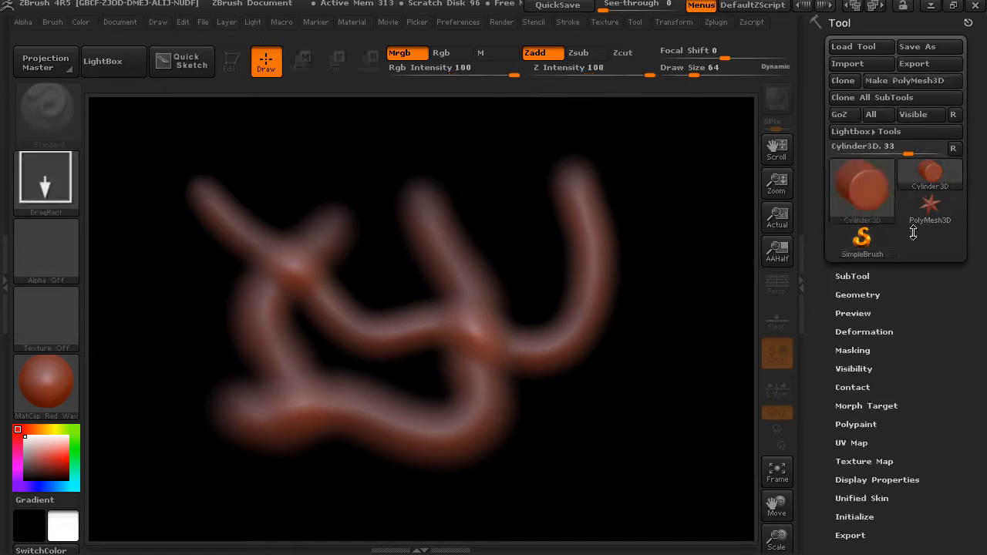
{"action": "left_click_drag", "start_coordinate": [550, 319], "coordinate": [555, 321]}
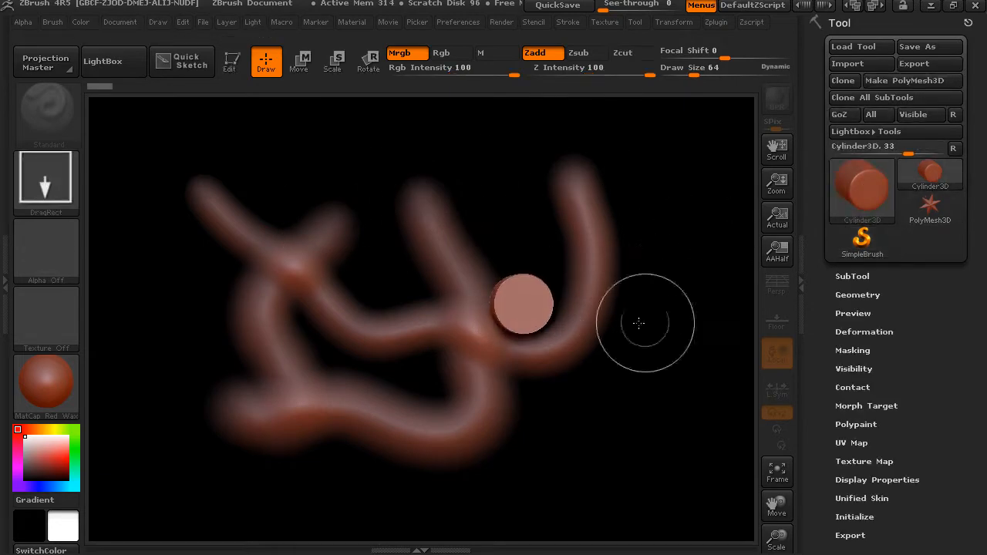
{"action": "left_click", "coordinate": [852, 191]}
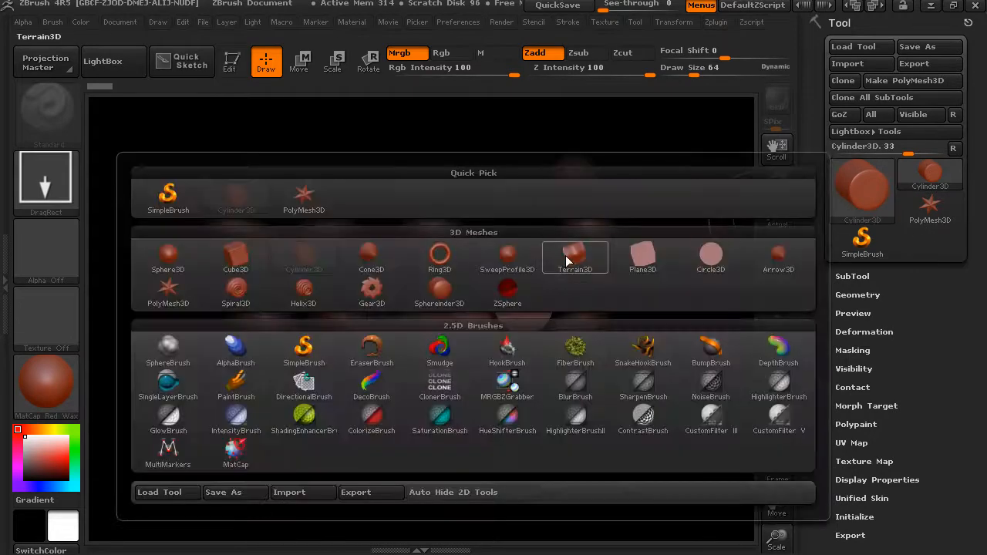
{"action": "left_click", "coordinate": [168, 257]}
{"action": "left_click_drag", "start_coordinate": [468, 407], "coordinate": [483, 412]}
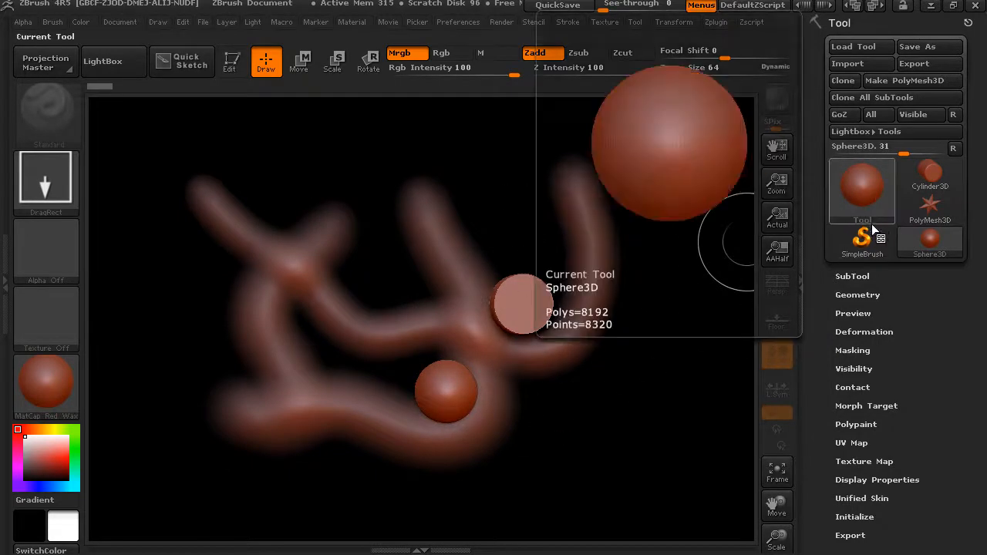
- Erase parts of the first stroke's upturned end with the EraserBrush
{"action": "left_click", "coordinate": [864, 196]}
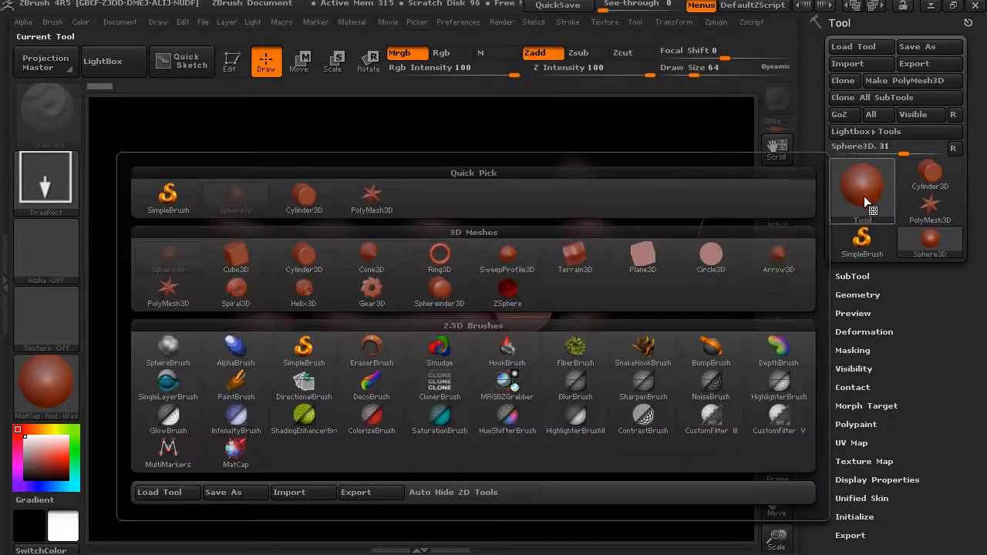
{"action": "left_click", "coordinate": [371, 353]}
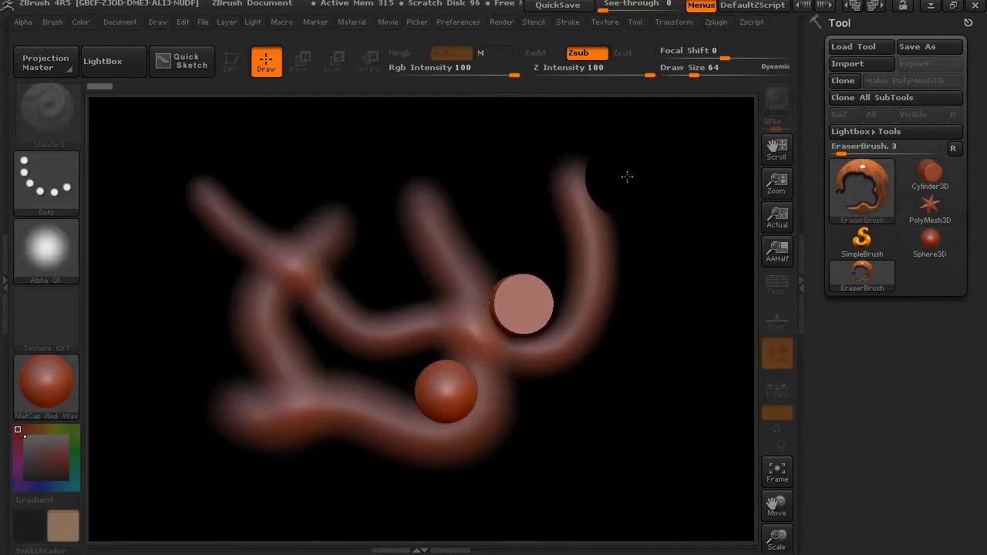
{"action": "left_click_drag", "start_coordinate": [626, 178], "coordinate": [615, 145]}
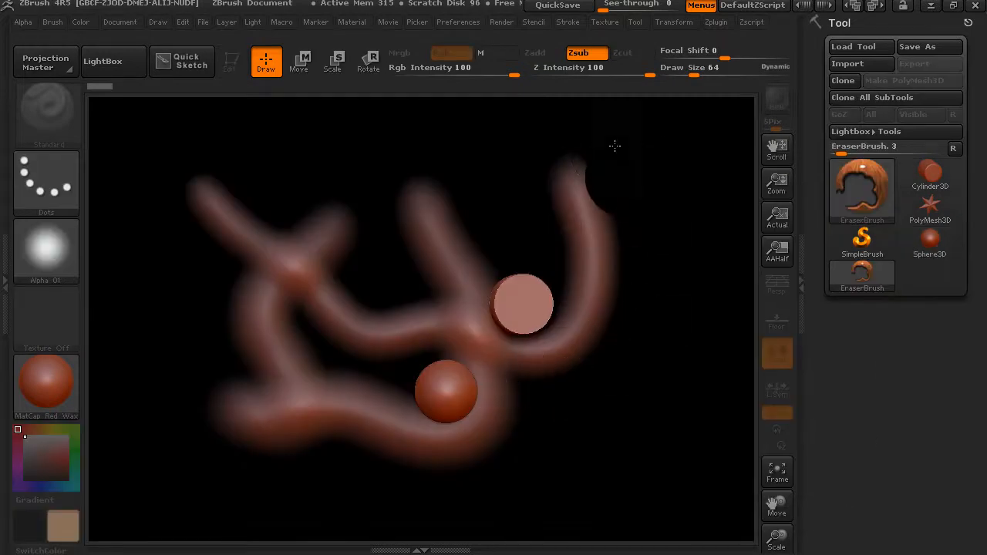
{"action": "left_click", "coordinate": [539, 182]}
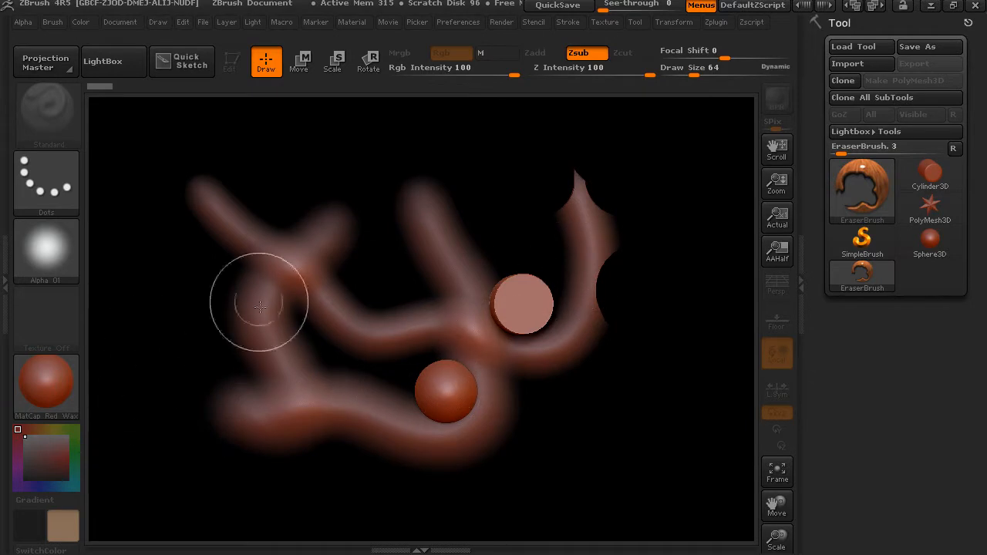
- Paint two winding strokes over the existing ones using SimpleBrush with the Chrome BlueTint material and a bright green color
{"action": "mouse_move", "coordinate": [54, 397]}
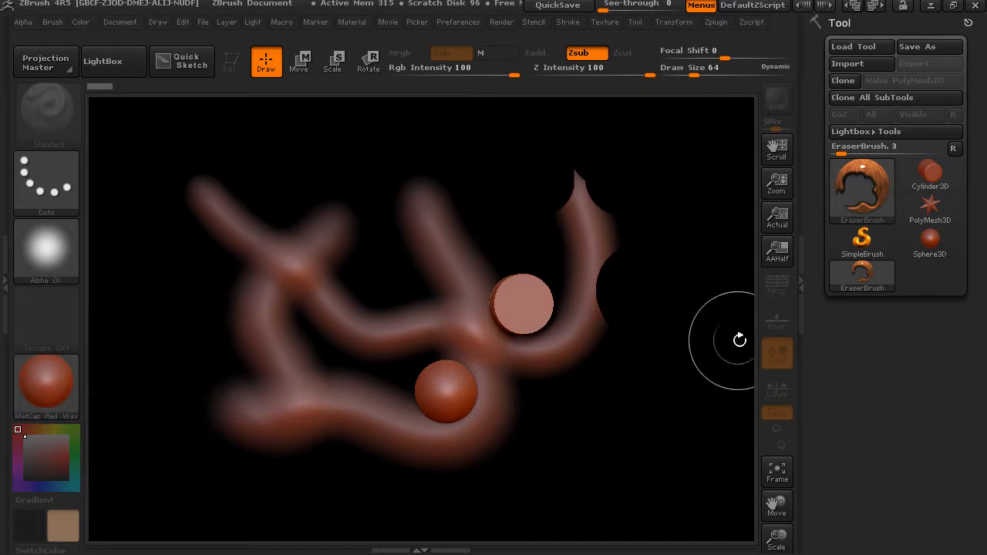
{"action": "left_click", "coordinate": [863, 243]}
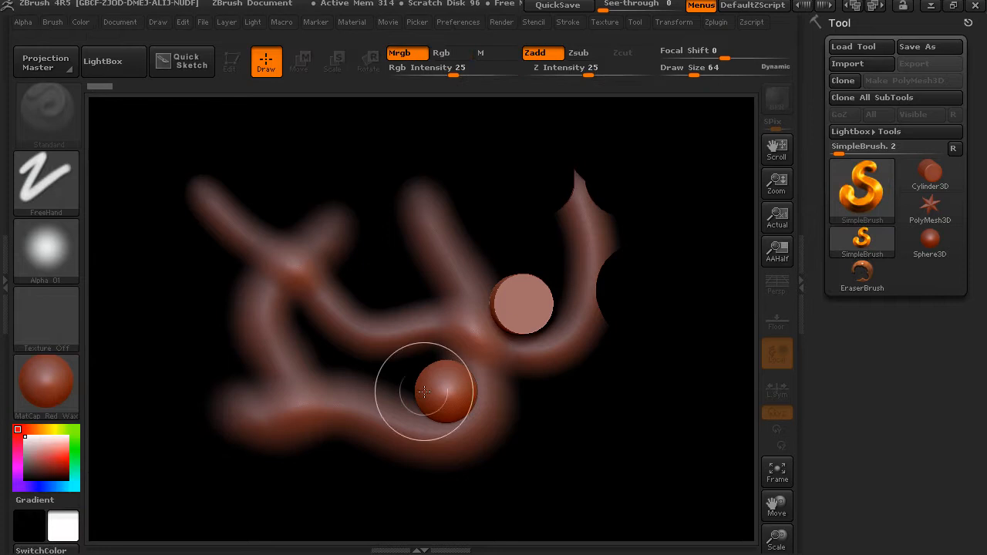
{"action": "left_click", "coordinate": [57, 402]}
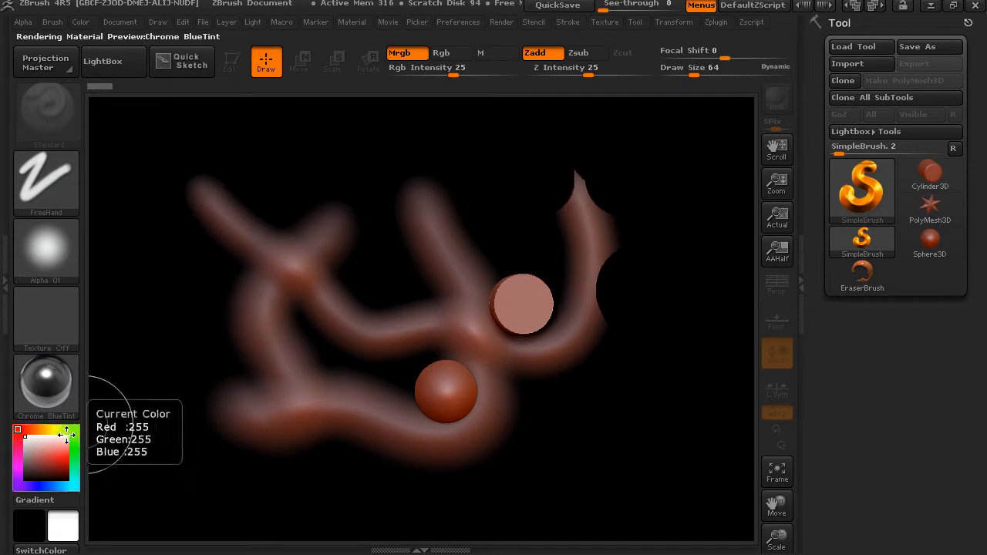
{"action": "left_click_drag", "start_coordinate": [74, 429], "coordinate": [65, 447]}
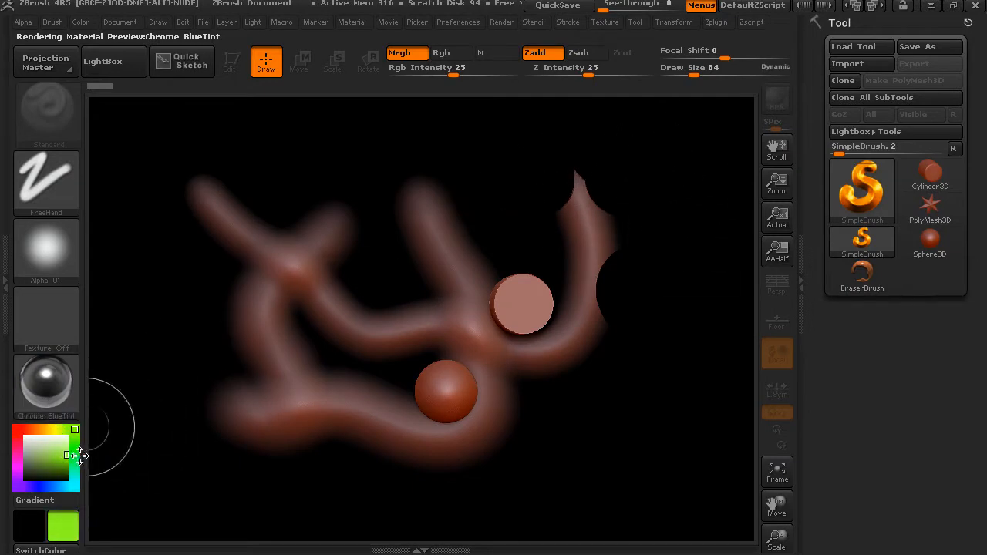
{"action": "mouse_move", "coordinate": [648, 138]}
{"action": "left_mouse_down"}
{"action": "mouse_move", "coordinate": [621, 219]}
{"action": "mouse_move", "coordinate": [655, 273]}
{"action": "mouse_move", "coordinate": [609, 375]}
{"action": "mouse_move", "coordinate": [520, 448]}
{"action": "mouse_move", "coordinate": [392, 475]}
{"action": "mouse_move", "coordinate": [332, 389]}
{"action": "mouse_move", "coordinate": [266, 339]}
{"action": "mouse_move", "coordinate": [282, 293]}
{"action": "mouse_move", "coordinate": [331, 215]}
{"action": "mouse_move", "coordinate": [405, 160]}
{"action": "left_mouse_up"}
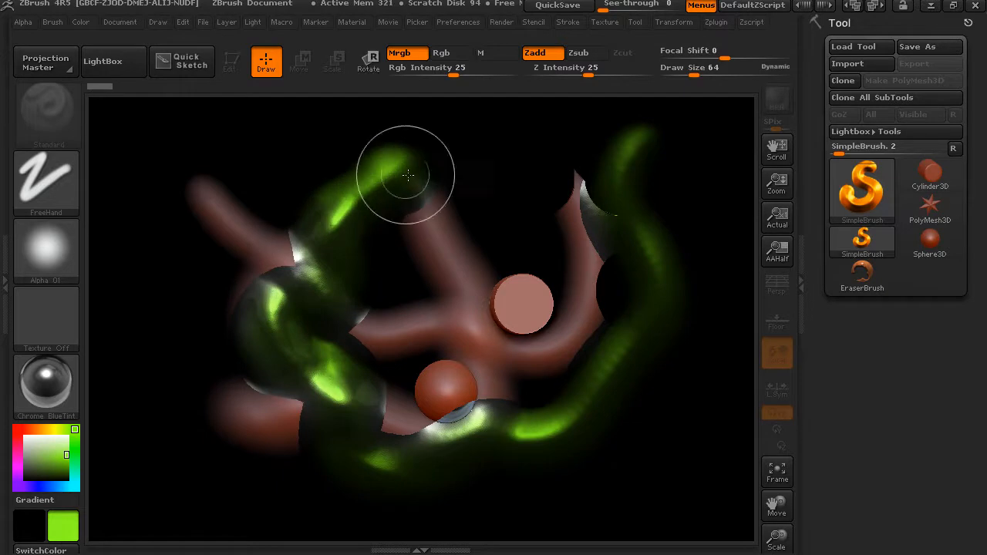
{"action": "mouse_move", "coordinate": [497, 152]}
{"action": "left_mouse_down"}
{"action": "mouse_move", "coordinate": [471, 192]}
{"action": "mouse_move", "coordinate": [469, 242]}
{"action": "mouse_move", "coordinate": [439, 292]}
{"action": "mouse_move", "coordinate": [374, 324]}
{"action": "mouse_move", "coordinate": [362, 370]}
{"action": "left_mouse_up"}
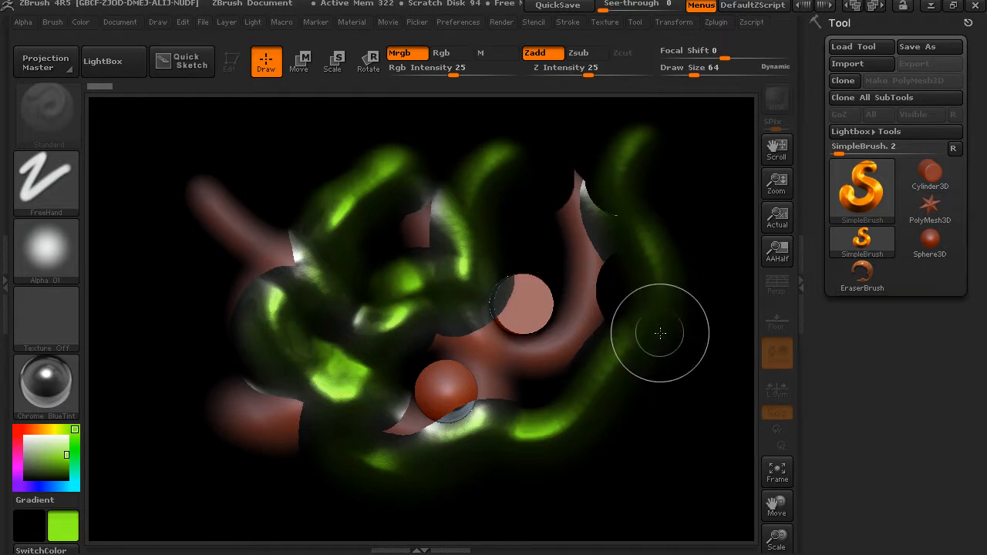
- Turn off Zadd and paint the green color and chrome material over the exposed red wax strokes and primitives
{"action": "left_click", "coordinate": [544, 54]}
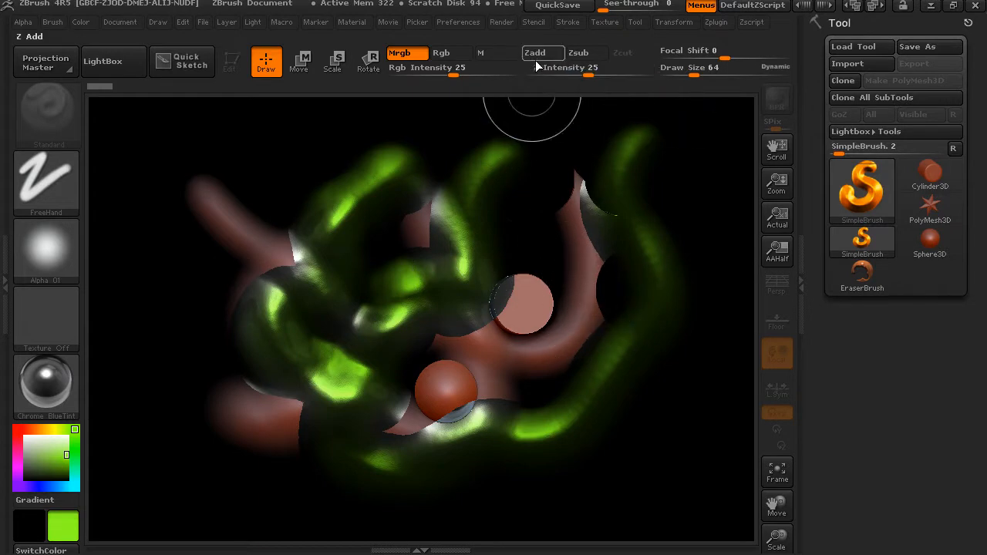
{"action": "mouse_move", "coordinate": [578, 258]}
{"action": "left_mouse_down"}
{"action": "mouse_move", "coordinate": [580, 307]}
{"action": "mouse_move", "coordinate": [507, 371]}
{"action": "mouse_move", "coordinate": [480, 342]}
{"action": "left_mouse_up"}
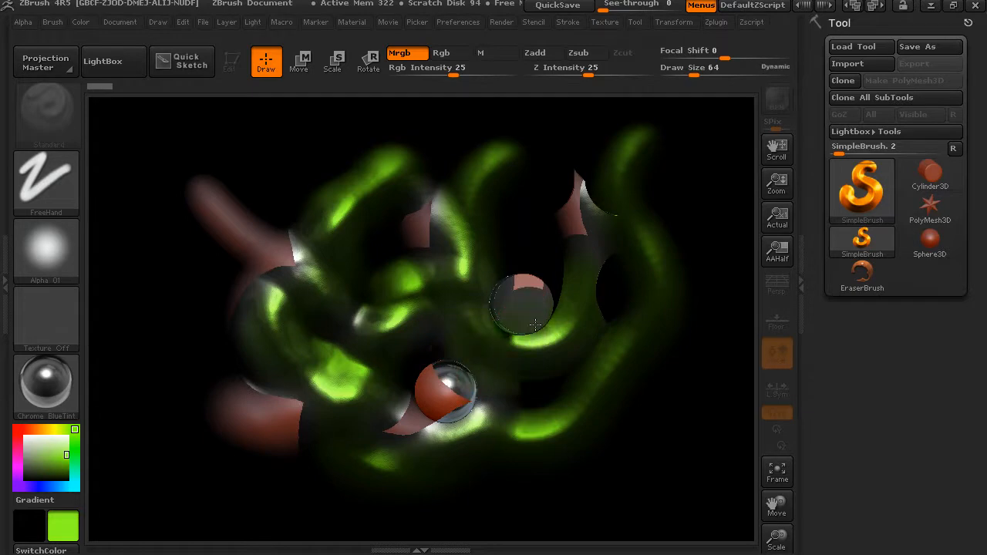
{"action": "left_click_drag", "start_coordinate": [590, 194], "coordinate": [579, 222]}
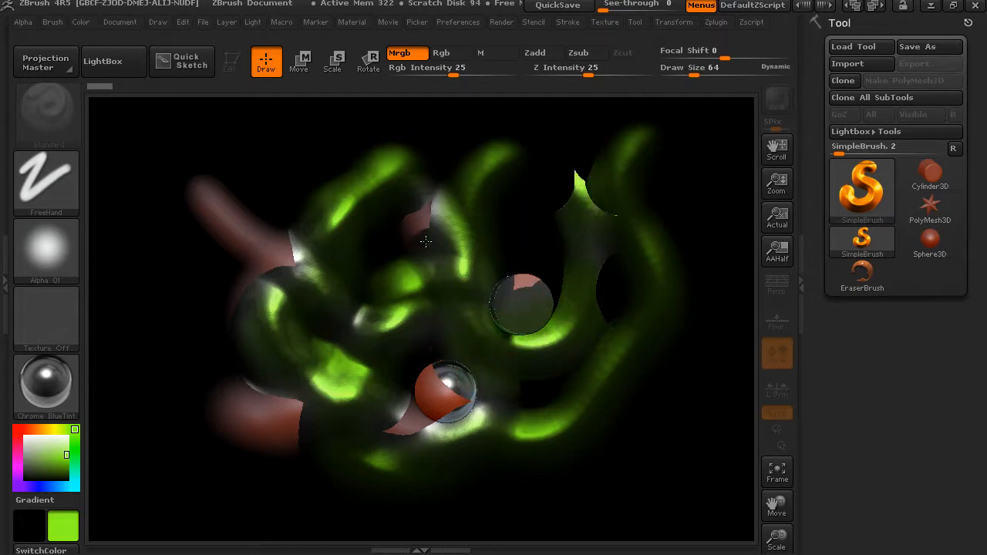
{"action": "mouse_move", "coordinate": [338, 248]}
{"action": "left_mouse_down"}
{"action": "mouse_move", "coordinate": [270, 254]}
{"action": "mouse_move", "coordinate": [219, 208]}
{"action": "mouse_move", "coordinate": [240, 222]}
{"action": "left_mouse_up"}
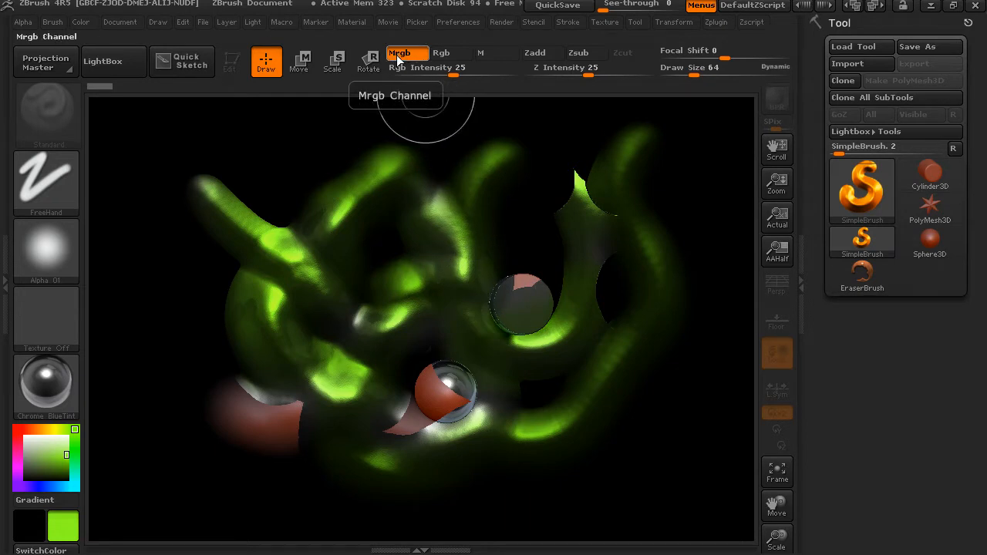
- Switch the brush to Rgb only, choose a deep red, and recolor most of the green strokes and the sphere
{"action": "left_click", "coordinate": [441, 52]}
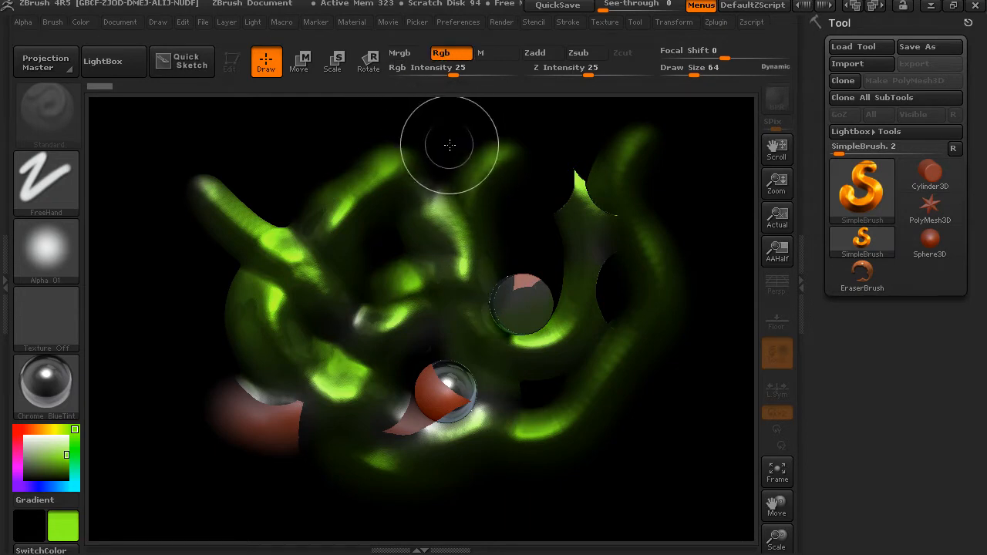
{"action": "left_click", "coordinate": [17, 430]}
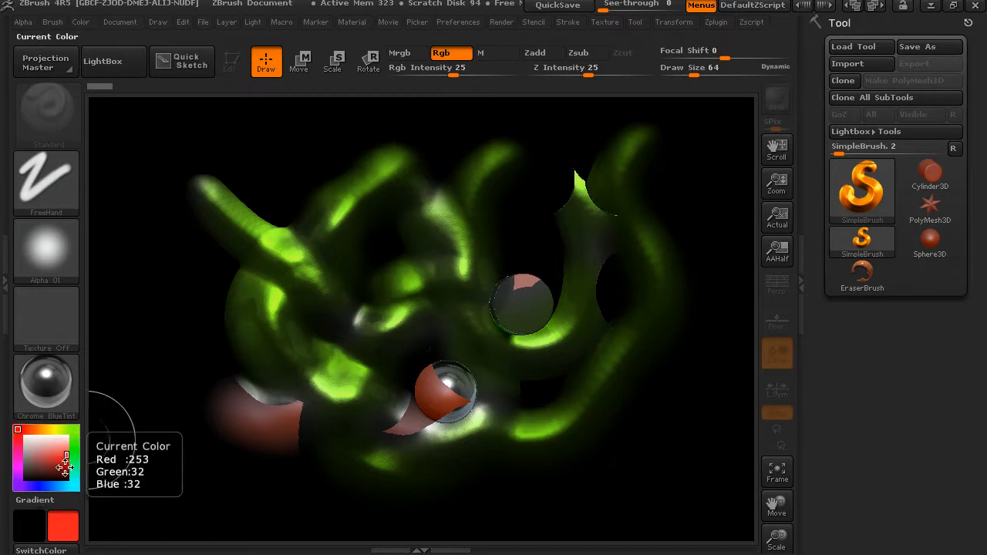
{"action": "left_click", "coordinate": [68, 464]}
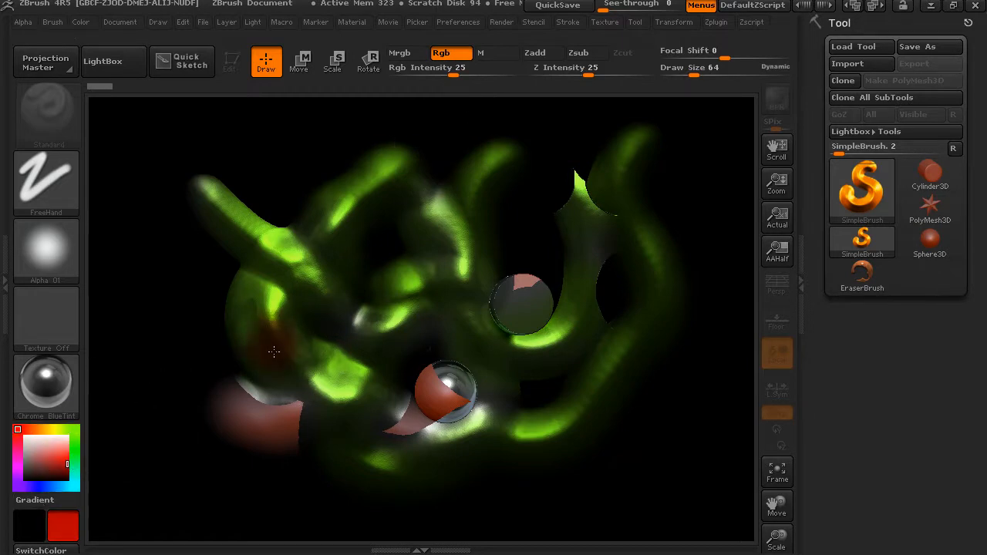
{"action": "left_click_drag", "start_coordinate": [252, 348], "coordinate": [266, 310]}
{"action": "mouse_move", "coordinate": [332, 309]}
{"action": "left_mouse_down"}
{"action": "mouse_move", "coordinate": [262, 233]}
{"action": "mouse_move", "coordinate": [219, 206]}
{"action": "left_mouse_up"}
{"action": "left_click_drag", "start_coordinate": [280, 238], "coordinate": [422, 156]}
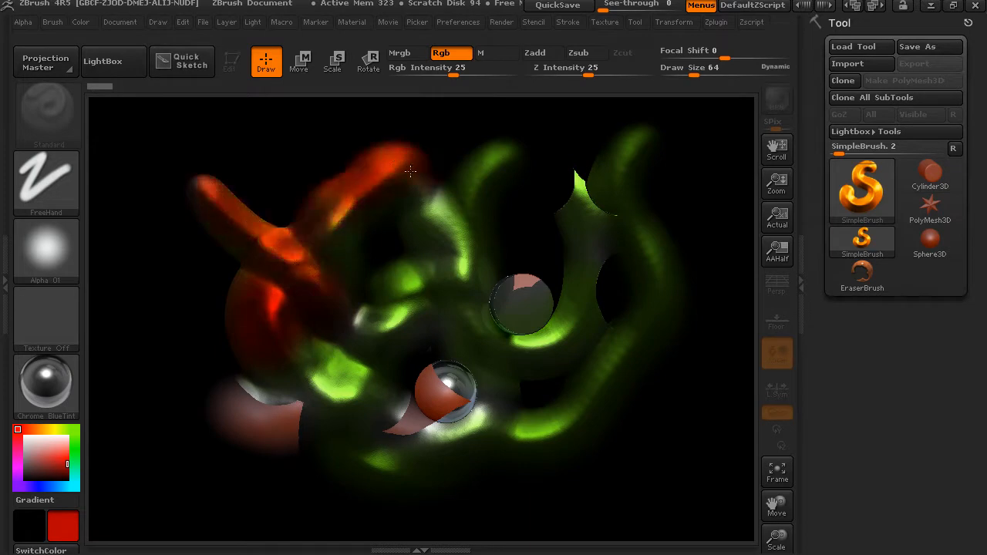
{"action": "mouse_move", "coordinate": [389, 193]}
{"action": "left_mouse_down"}
{"action": "mouse_move", "coordinate": [451, 274]}
{"action": "mouse_move", "coordinate": [296, 388]}
{"action": "left_mouse_up"}
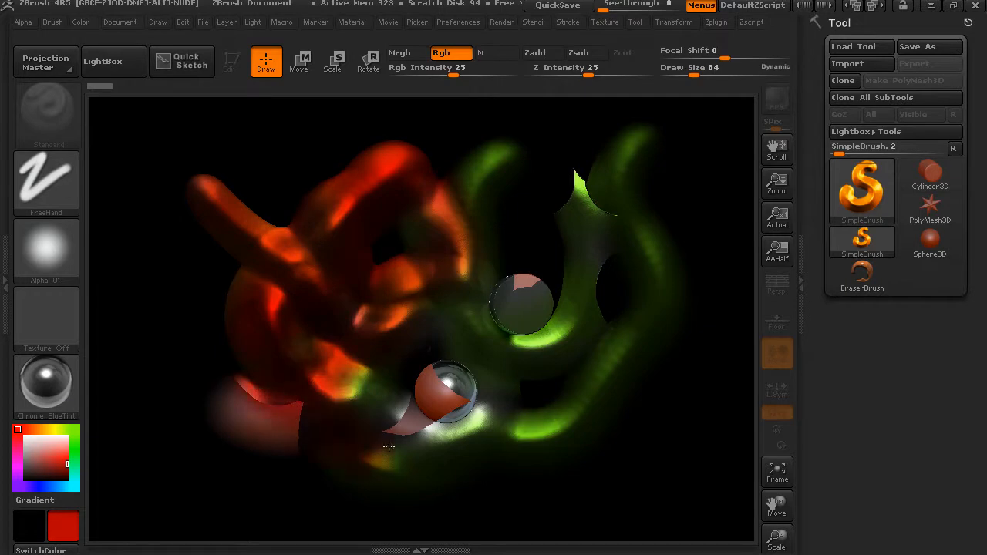
{"action": "left_click_drag", "start_coordinate": [358, 456], "coordinate": [398, 463]}
{"action": "mouse_move", "coordinate": [494, 425]}
{"action": "left_mouse_down"}
{"action": "mouse_move", "coordinate": [432, 420]}
{"action": "mouse_move", "coordinate": [397, 401]}
{"action": "mouse_move", "coordinate": [572, 417]}
{"action": "left_mouse_up"}
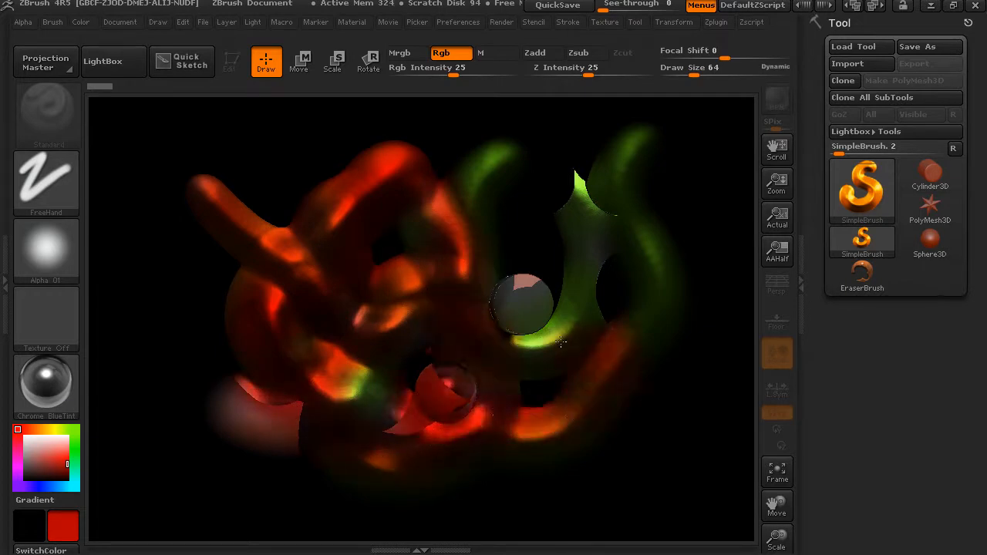
{"action": "left_click_drag", "start_coordinate": [563, 367], "coordinate": [550, 336]}
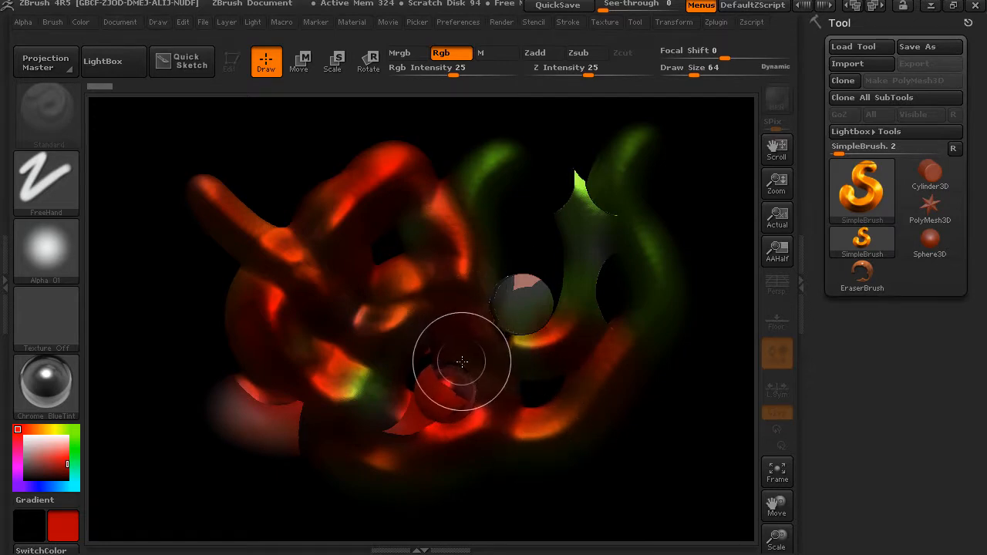
- Turn off Rgb, enable Zadd, and add raised depth to the painted strokes without applying color or material
{"action": "left_click", "coordinate": [455, 53]}
{"action": "left_click", "coordinate": [535, 52]}
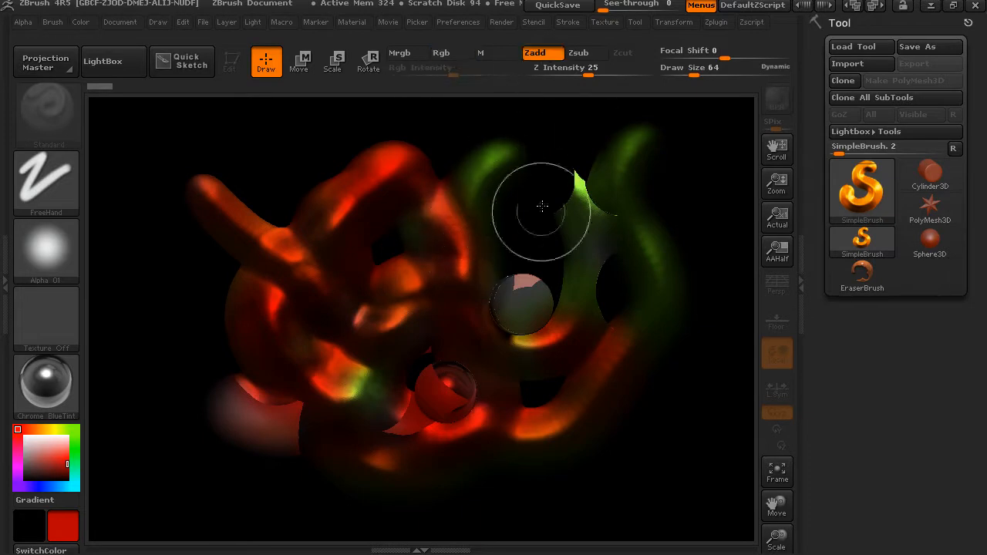
{"action": "mouse_move", "coordinate": [469, 289]}
{"action": "left_mouse_down"}
{"action": "mouse_move", "coordinate": [386, 320]}
{"action": "mouse_move", "coordinate": [355, 386]}
{"action": "mouse_move", "coordinate": [386, 455]}
{"action": "mouse_move", "coordinate": [567, 418]}
{"action": "mouse_move", "coordinate": [654, 304]}
{"action": "mouse_move", "coordinate": [610, 205]}
{"action": "mouse_move", "coordinate": [564, 137]}
{"action": "left_mouse_up"}
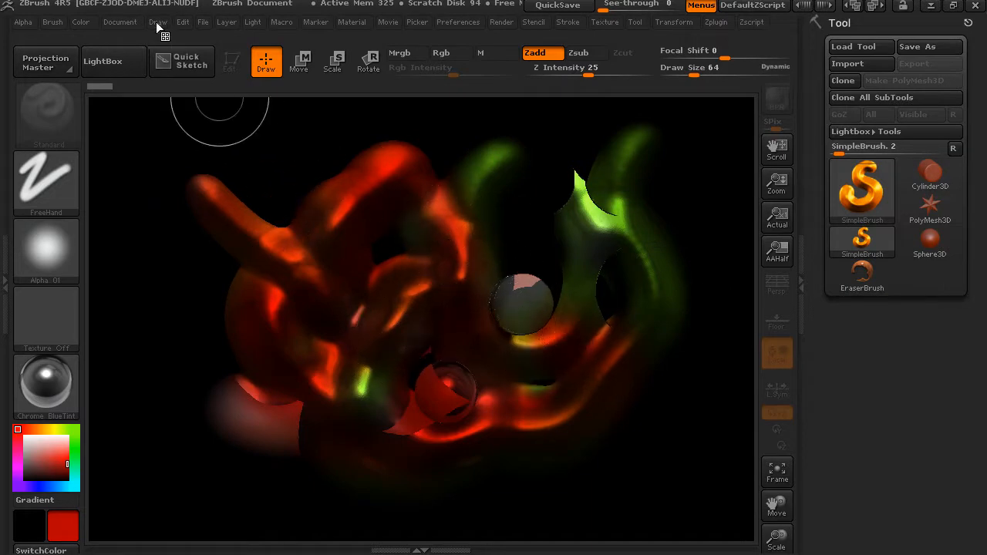
- Clear everything painted on the canvas
{"action": "left_click", "coordinate": [128, 22]}
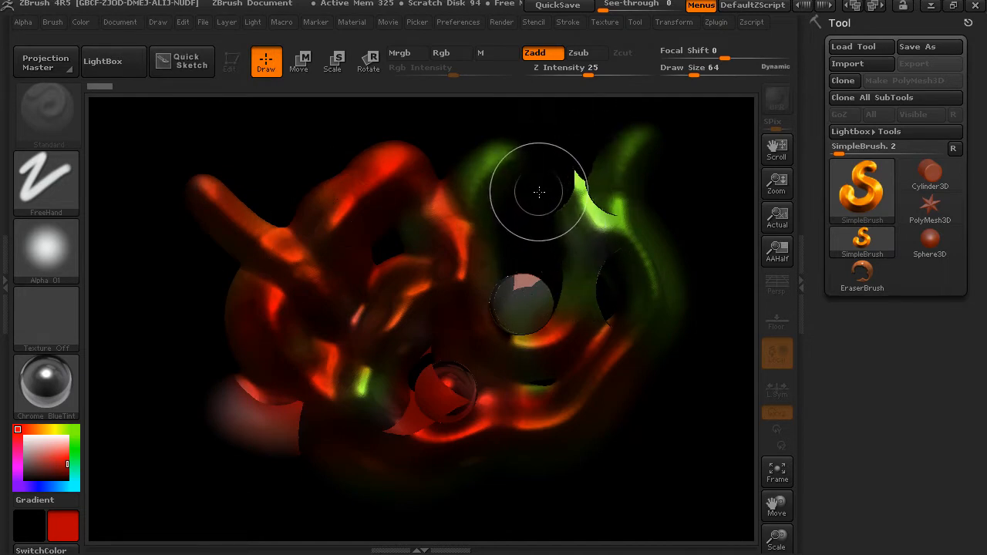
{"action": "key", "text": "ctrl+n"}
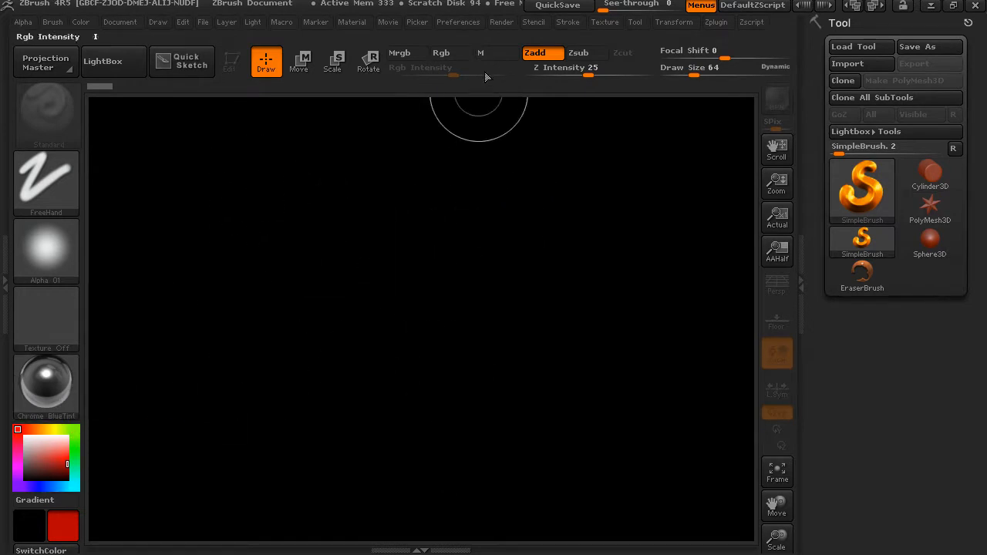
- Enable Mrgb with Zadd, choose the MatCap Sculpy material, and paint a long winding red stroke across the canvas
{"action": "left_click", "coordinate": [399, 53]}
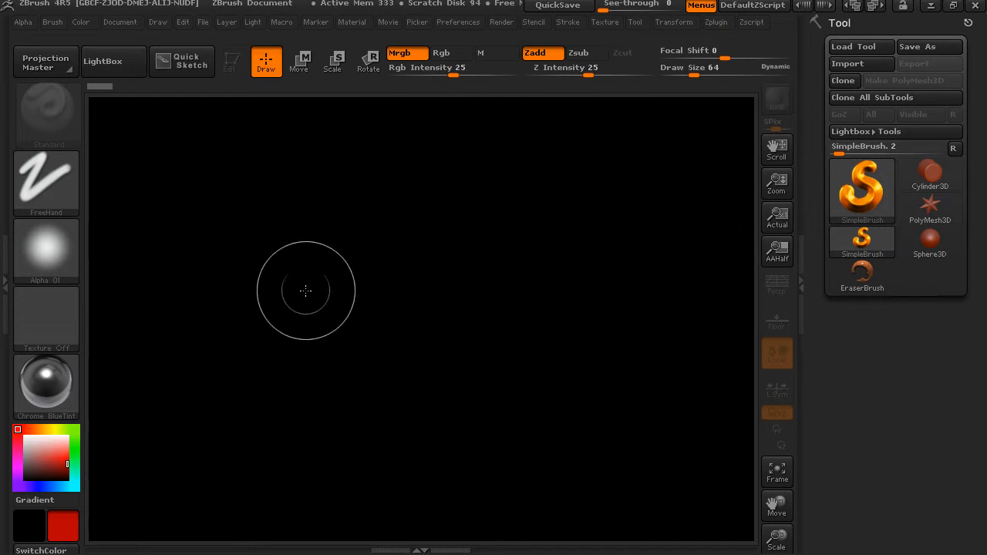
{"action": "left_click", "coordinate": [48, 383]}
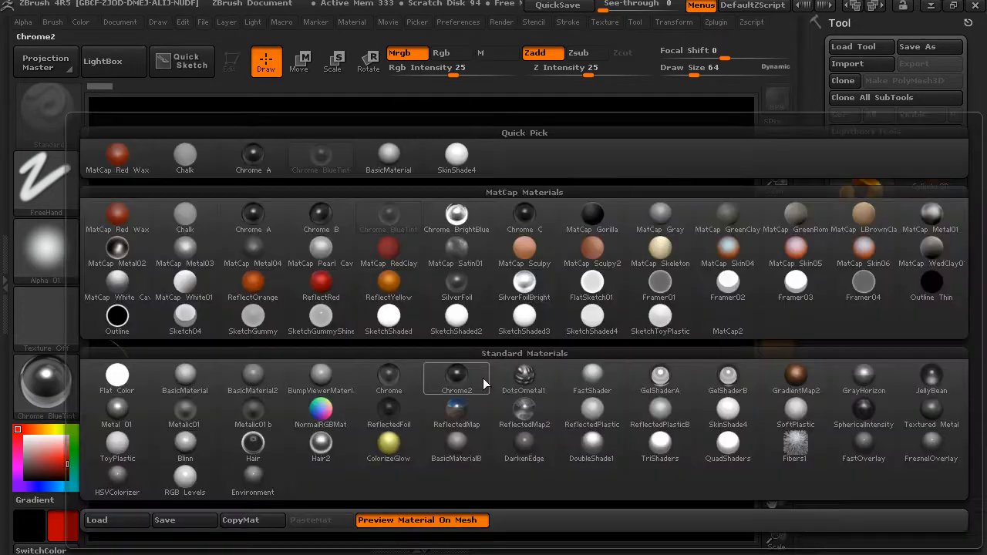
{"action": "left_click", "coordinate": [525, 247]}
{"action": "mouse_move", "coordinate": [236, 170]}
{"action": "left_mouse_down"}
{"action": "mouse_move", "coordinate": [257, 294]}
{"action": "mouse_move", "coordinate": [423, 289]}
{"action": "mouse_move", "coordinate": [625, 342]}
{"action": "mouse_move", "coordinate": [483, 421]}
{"action": "mouse_move", "coordinate": [328, 443]}
{"action": "mouse_move", "coordinate": [213, 412]}
{"action": "mouse_move", "coordinate": [463, 364]}
{"action": "mouse_move", "coordinate": [448, 379]}
{"action": "mouse_move", "coordinate": [511, 316]}
{"action": "left_mouse_up"}
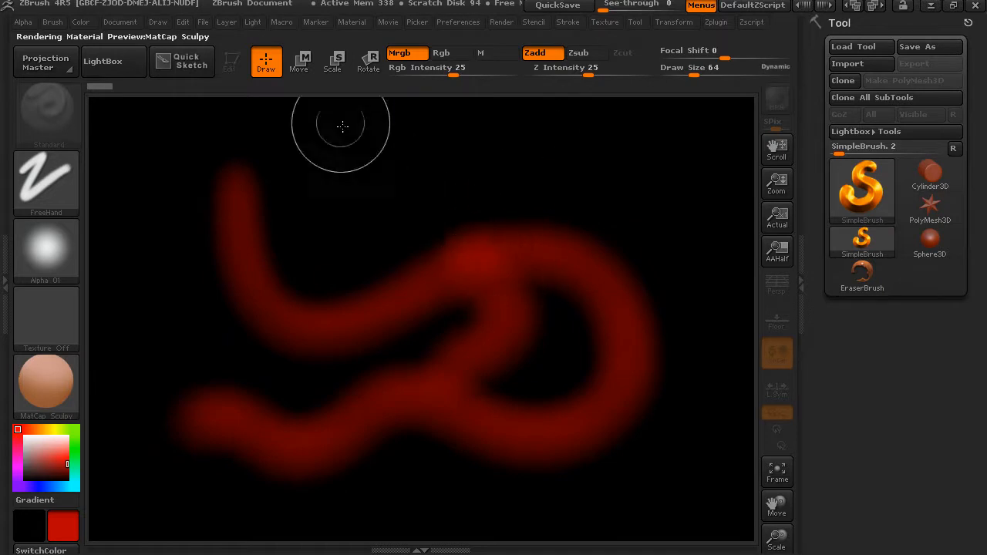
- Rotate and move the last painted stroke up toward the middle of the canvas, and return to Draw mode
{"action": "mouse_move", "coordinate": [479, 347]}
{"action": "left_mouse_down"}
{"action": "mouse_move", "coordinate": [443, 304]}
{"action": "mouse_move", "coordinate": [449, 209]}
{"action": "mouse_move", "coordinate": [481, 346]}
{"action": "mouse_move", "coordinate": [516, 392]}
{"action": "mouse_move", "coordinate": [484, 431]}
{"action": "left_mouse_up"}
{"action": "left_click", "coordinate": [370, 61]}
{"action": "left_click", "coordinate": [298, 62]}
{"action": "mouse_move", "coordinate": [459, 335]}
{"action": "left_mouse_down"}
{"action": "mouse_move", "coordinate": [434, 291]}
{"action": "mouse_move", "coordinate": [428, 181]}
{"action": "mouse_move", "coordinate": [386, 199]}
{"action": "mouse_move", "coordinate": [392, 189]}
{"action": "left_mouse_up"}
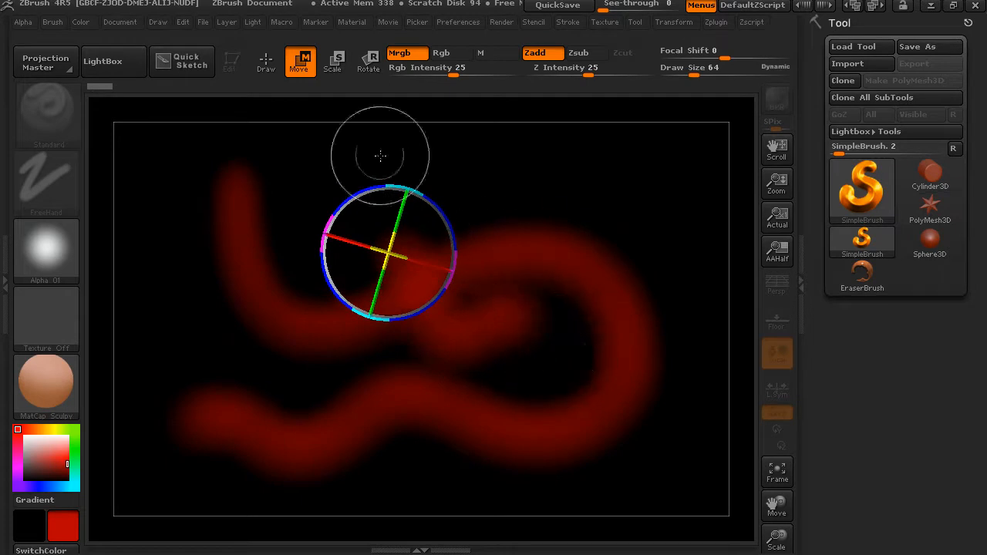
{"action": "left_click", "coordinate": [266, 62]}
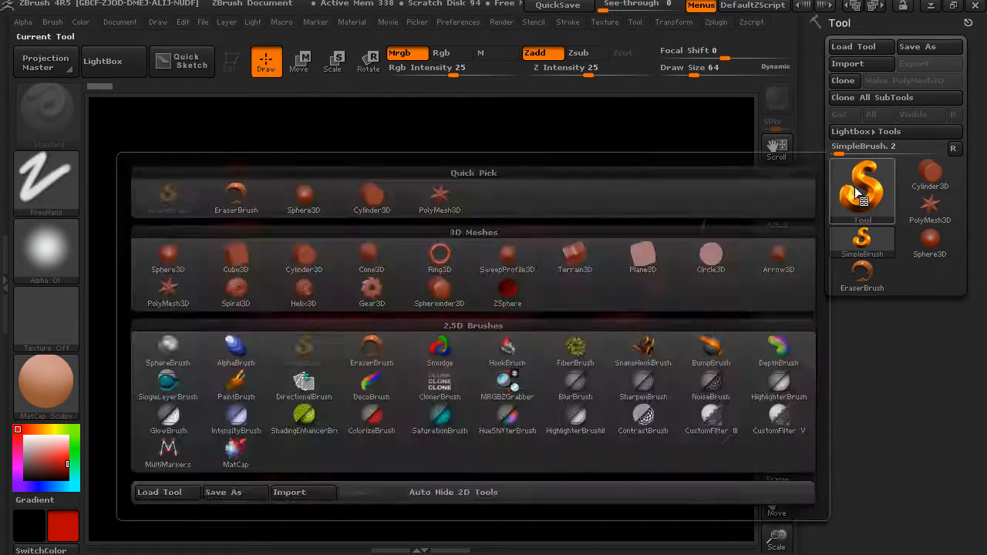
- Select the SnakeHookBrush and pull five curved, horn-like spikes out of the painted red strokes
{"action": "left_click", "coordinate": [861, 223]}
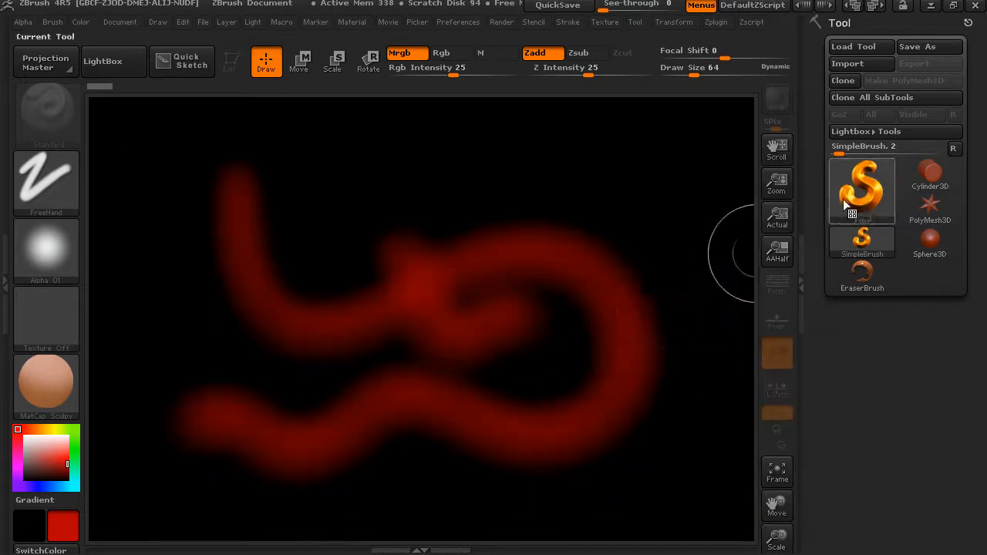
{"action": "left_click", "coordinate": [833, 205]}
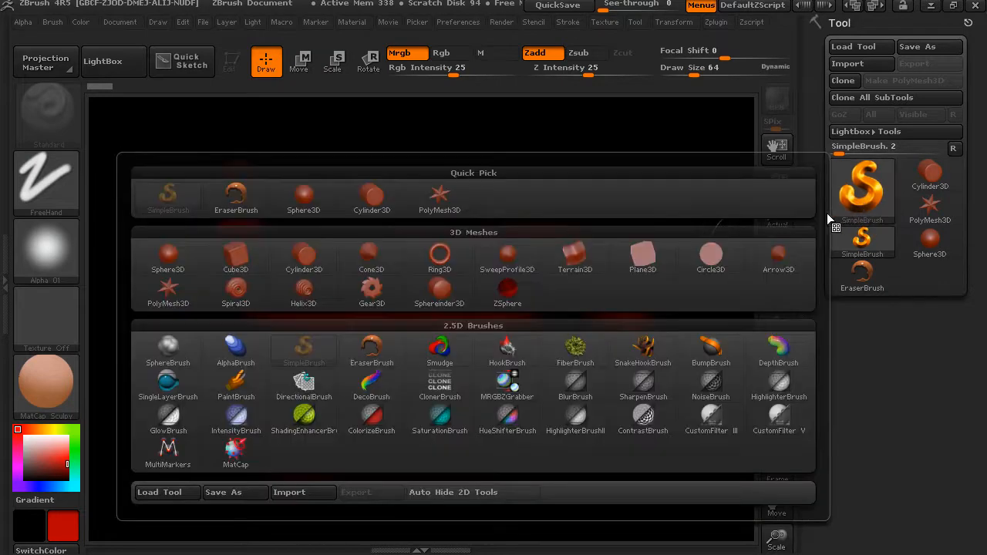
{"action": "left_click", "coordinate": [636, 364]}
{"action": "mouse_move", "coordinate": [584, 208]}
{"action": "left_mouse_down"}
{"action": "mouse_move", "coordinate": [655, 169]}
{"action": "mouse_move", "coordinate": [665, 181]}
{"action": "left_mouse_up"}
{"action": "mouse_move", "coordinate": [628, 302]}
{"action": "left_mouse_down"}
{"action": "mouse_move", "coordinate": [685, 314]}
{"action": "mouse_move", "coordinate": [707, 296]}
{"action": "left_mouse_up"}
{"action": "left_click_drag", "start_coordinate": [356, 294], "coordinate": [322, 179]}
{"action": "mouse_move", "coordinate": [254, 197]}
{"action": "left_mouse_down"}
{"action": "mouse_move", "coordinate": [224, 216]}
{"action": "mouse_move", "coordinate": [152, 228]}
{"action": "left_mouse_up"}
{"action": "mouse_move", "coordinate": [331, 426]}
{"action": "left_mouse_down"}
{"action": "mouse_move", "coordinate": [236, 393]}
{"action": "mouse_move", "coordinate": [193, 333]}
{"action": "left_mouse_up"}
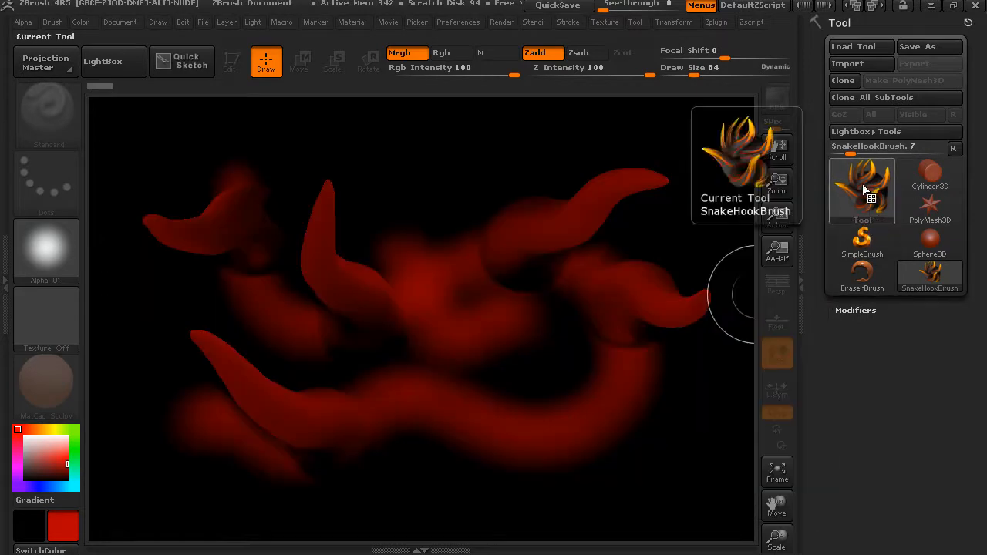
- Select the FiberBrush and cover the horns and most of the red strokes with fur
{"action": "left_click", "coordinate": [862, 185]}
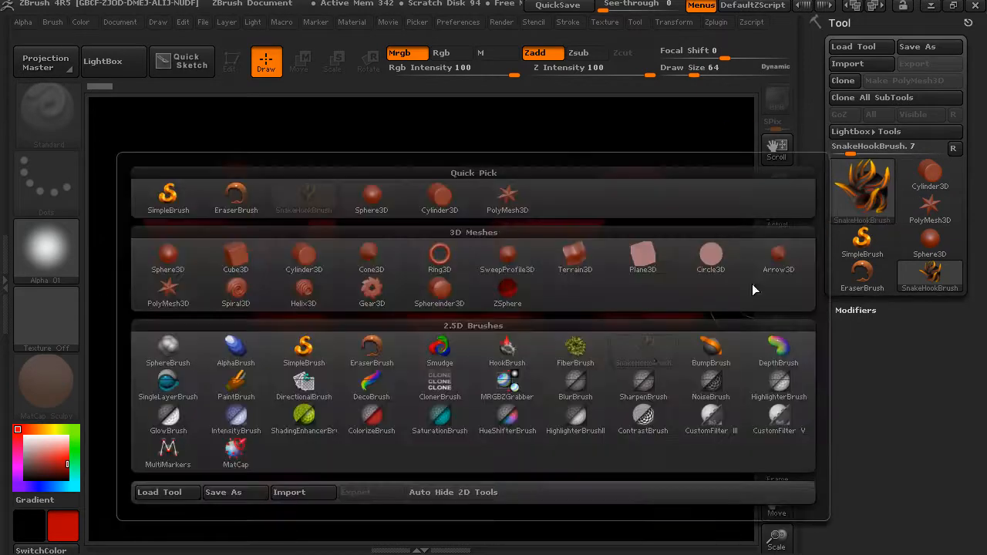
{"action": "left_click", "coordinate": [574, 351]}
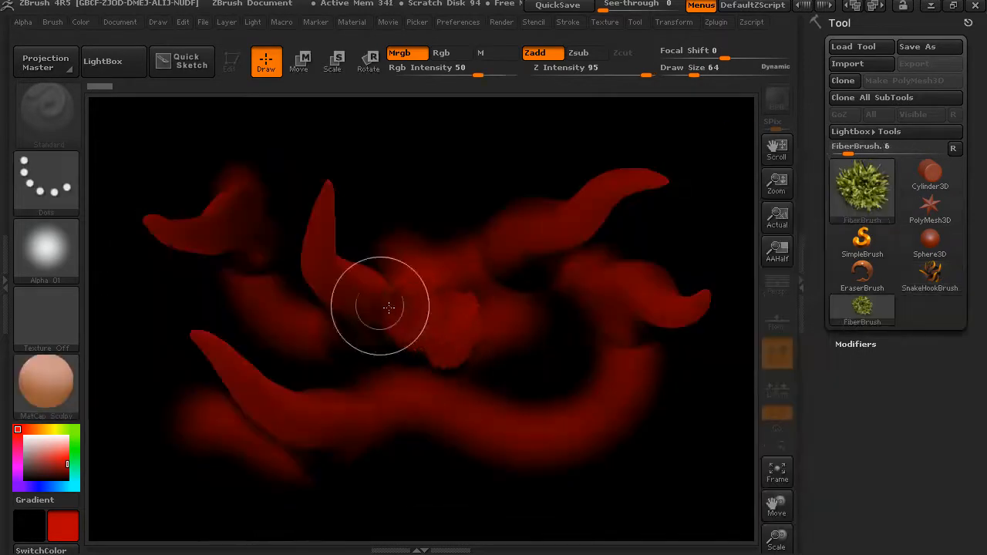
{"action": "left_click_drag", "start_coordinate": [331, 282], "coordinate": [326, 192]}
{"action": "mouse_move", "coordinate": [547, 260]}
{"action": "left_mouse_down"}
{"action": "mouse_move", "coordinate": [591, 216]}
{"action": "mouse_move", "coordinate": [653, 185]}
{"action": "mouse_move", "coordinate": [617, 286]}
{"action": "mouse_move", "coordinate": [672, 306]}
{"action": "mouse_move", "coordinate": [625, 325]}
{"action": "mouse_move", "coordinate": [588, 305]}
{"action": "left_mouse_up"}
{"action": "left_click_drag", "start_coordinate": [494, 273], "coordinate": [524, 218]}
{"action": "mouse_move", "coordinate": [446, 279]}
{"action": "left_mouse_down"}
{"action": "mouse_move", "coordinate": [409, 259]}
{"action": "mouse_move", "coordinate": [423, 272]}
{"action": "left_mouse_up"}
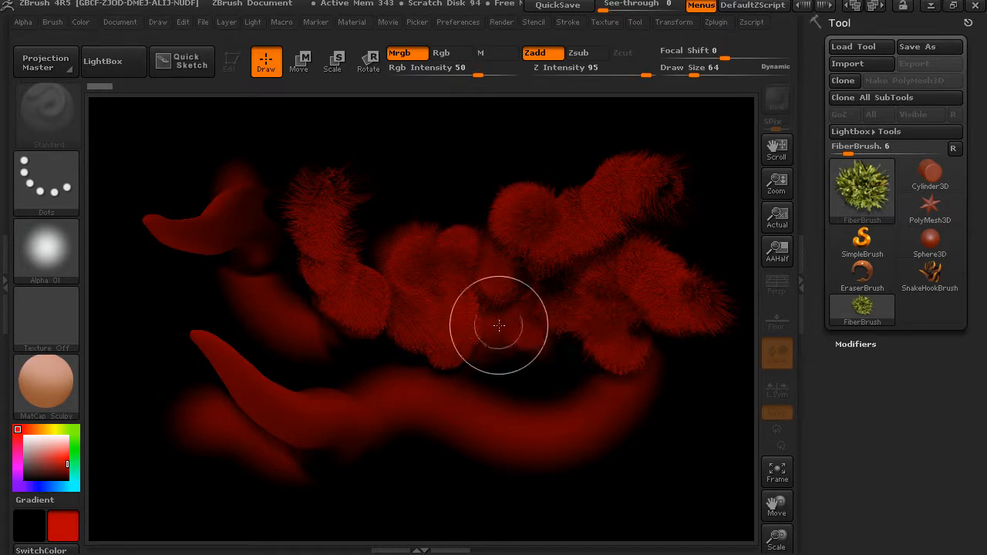
{"action": "mouse_move", "coordinate": [651, 374]}
{"action": "left_mouse_down"}
{"action": "mouse_move", "coordinate": [659, 371]}
{"action": "mouse_move", "coordinate": [620, 394]}
{"action": "left_mouse_up"}
{"action": "left_click_drag", "start_coordinate": [304, 315], "coordinate": [237, 293]}
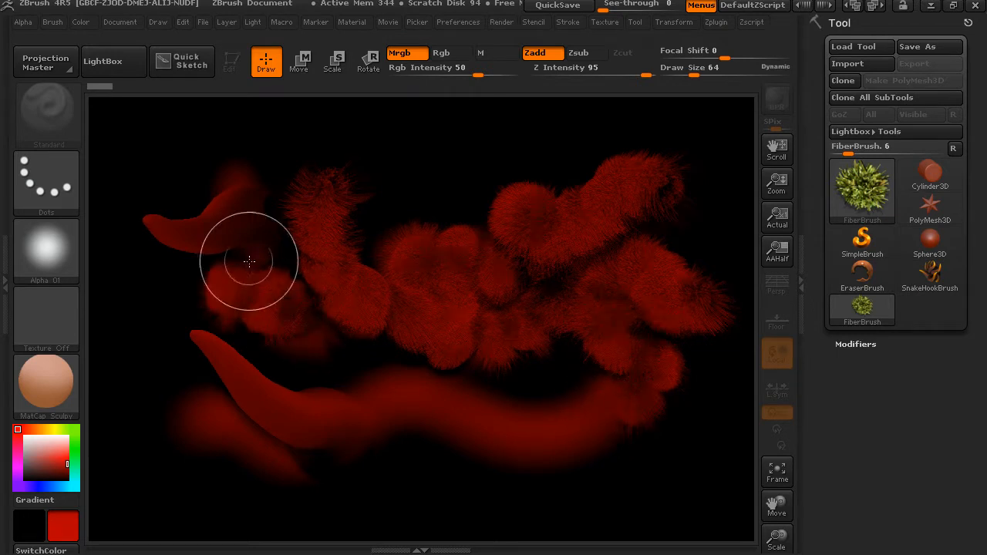
{"action": "mouse_move", "coordinate": [265, 227]}
{"action": "left_mouse_down"}
{"action": "mouse_move", "coordinate": [259, 197]}
{"action": "mouse_move", "coordinate": [219, 237]}
{"action": "left_mouse_up"}
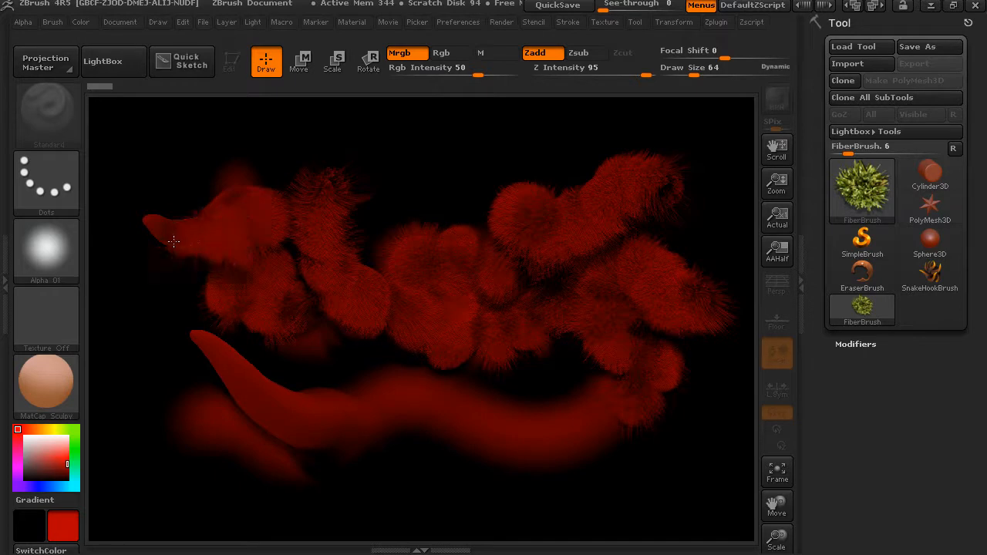
{"action": "left_click_drag", "start_coordinate": [263, 392], "coordinate": [207, 333]}
{"action": "left_click_drag", "start_coordinate": [294, 411], "coordinate": [368, 413]}
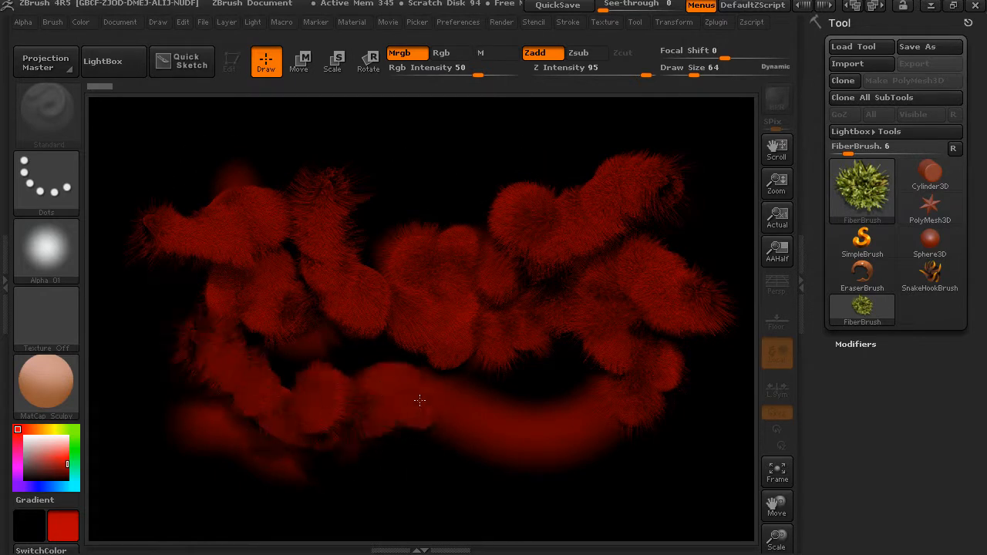
{"action": "left_click_drag", "start_coordinate": [501, 432], "coordinate": [540, 463]}
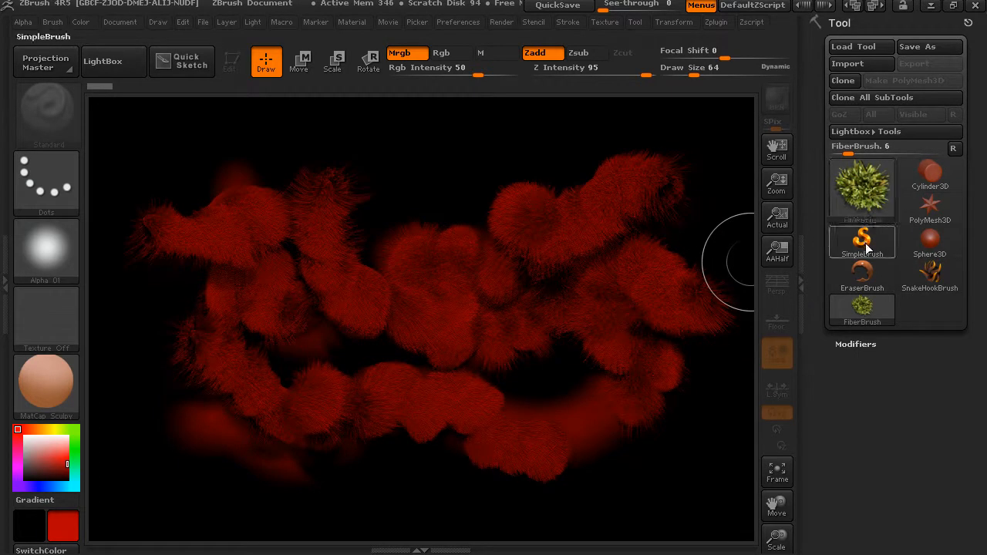
- With the EraserBrush, cut round notches in the fur's upper edge and erase ragged holes using the DragRect stroke and Alpha 08
{"action": "left_click", "coordinate": [863, 274]}
{"action": "left_click_drag", "start_coordinate": [672, 254], "coordinate": [688, 229]}
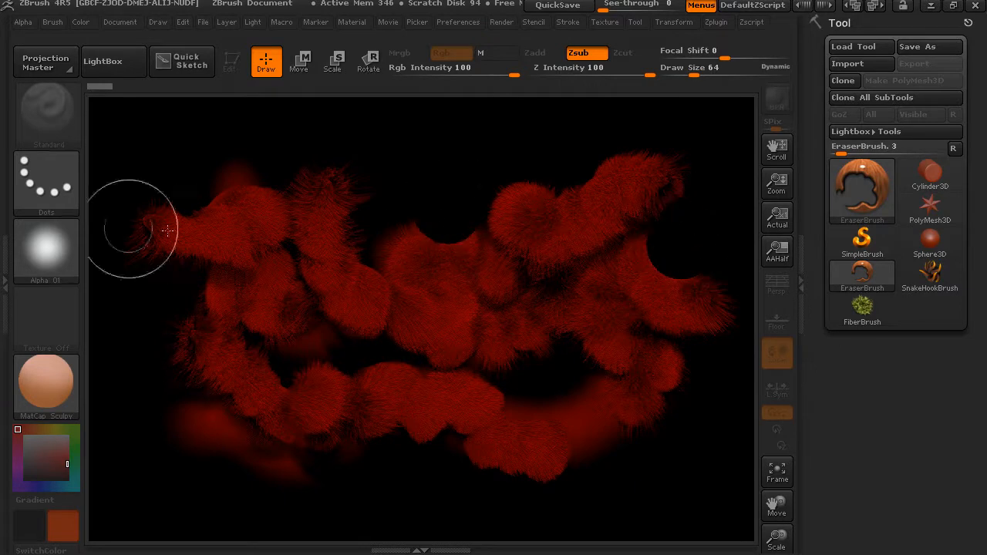
{"action": "left_click", "coordinate": [46, 181]}
{"action": "left_click", "coordinate": [202, 196]}
{"action": "left_click", "coordinate": [56, 254]}
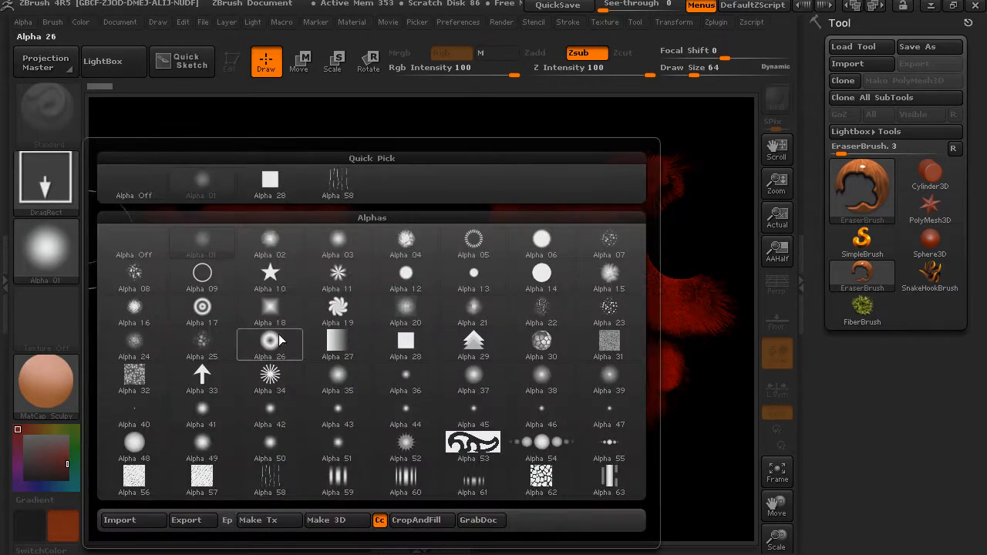
{"action": "left_click", "coordinate": [132, 274]}
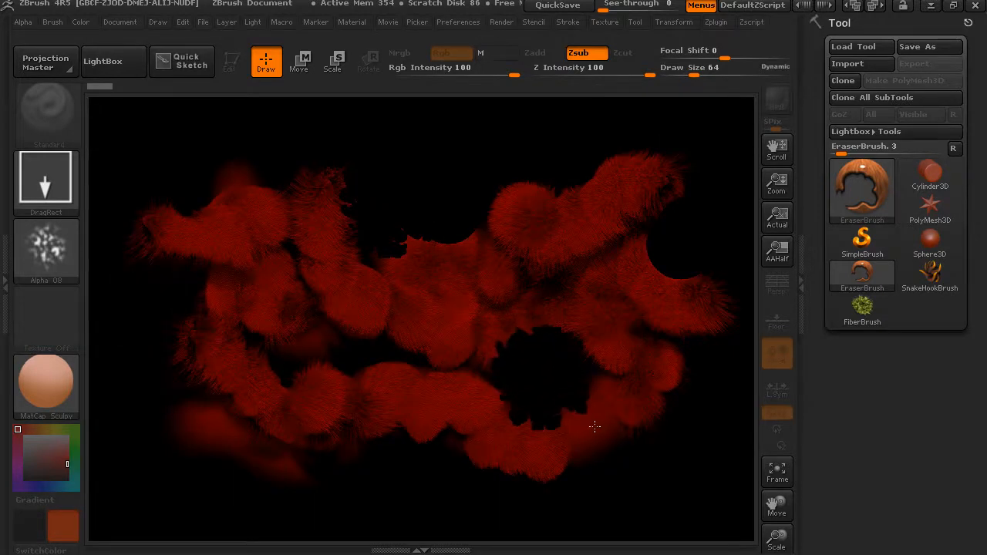
{"action": "left_click_drag", "start_coordinate": [594, 425], "coordinate": [610, 439]}
{"action": "left_click_drag", "start_coordinate": [340, 357], "coordinate": [427, 405]}
{"action": "left_click_drag", "start_coordinate": [187, 327], "coordinate": [177, 321]}
{"action": "left_click_drag", "start_coordinate": [232, 359], "coordinate": [234, 360]}
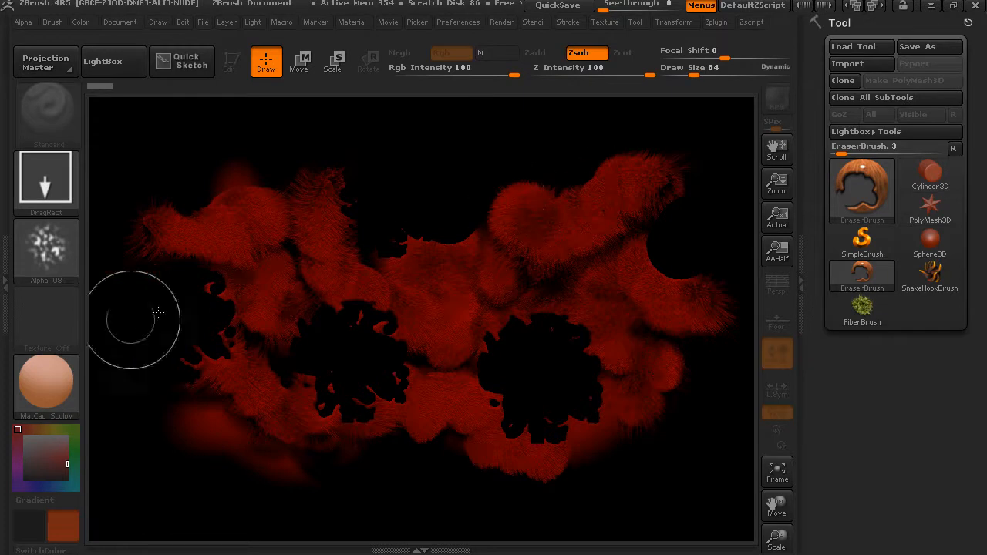
- Choose the ReflectYellow material, SimpleBrush and a near-white color, and paint broad strokes over the fur, the erased holes and the lower canvas
{"action": "left_click", "coordinate": [60, 388]}
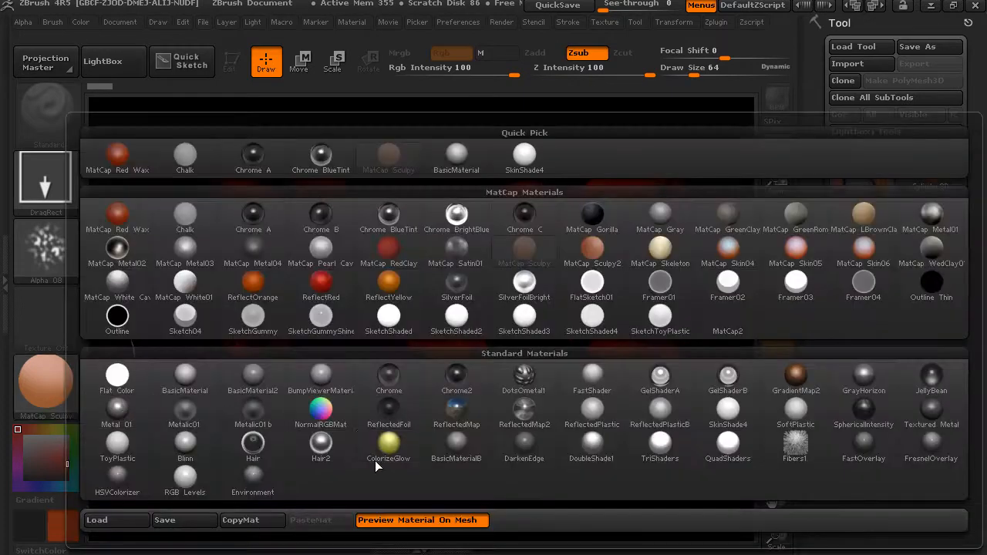
{"action": "left_click", "coordinate": [399, 289]}
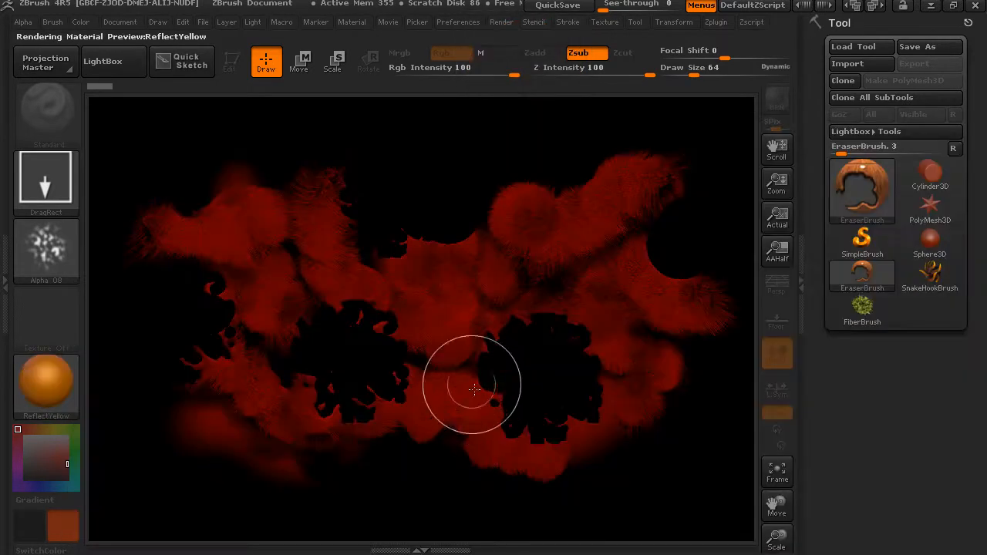
{"action": "left_click", "coordinate": [870, 244]}
{"action": "left_click", "coordinate": [54, 446]}
{"action": "left_click_drag", "start_coordinate": [54, 446], "coordinate": [26, 441]}
{"action": "left_click", "coordinate": [74, 429]}
{"action": "mouse_move", "coordinate": [366, 330]}
{"action": "left_mouse_down"}
{"action": "mouse_move", "coordinate": [432, 362]}
{"action": "mouse_move", "coordinate": [556, 386]}
{"action": "mouse_move", "coordinate": [563, 455]}
{"action": "mouse_move", "coordinate": [420, 446]}
{"action": "mouse_move", "coordinate": [301, 474]}
{"action": "mouse_move", "coordinate": [197, 424]}
{"action": "mouse_move", "coordinate": [247, 317]}
{"action": "mouse_move", "coordinate": [217, 213]}
{"action": "mouse_move", "coordinate": [370, 301]}
{"action": "mouse_move", "coordinate": [324, 362]}
{"action": "mouse_move", "coordinate": [423, 352]}
{"action": "mouse_move", "coordinate": [387, 413]}
{"action": "left_mouse_up"}
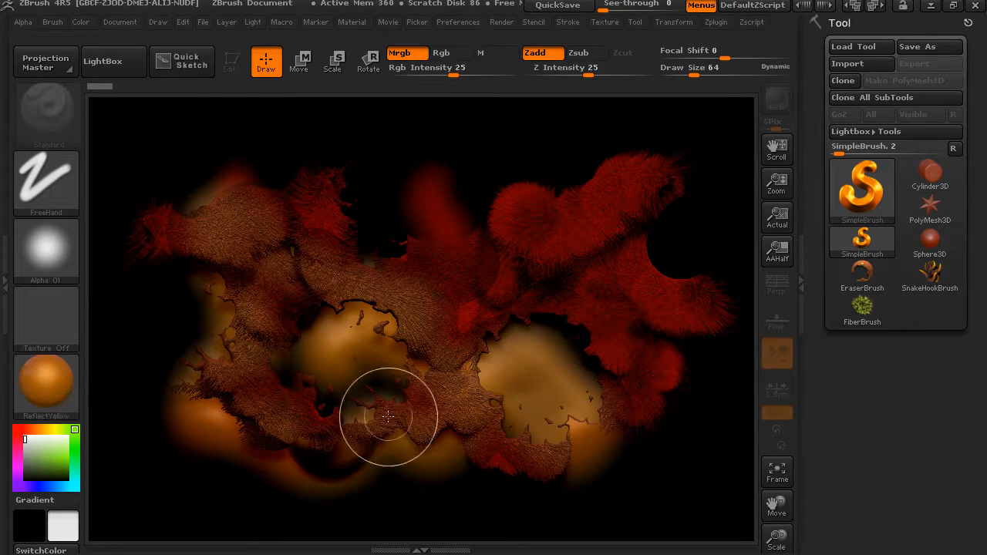
{"action": "mouse_move", "coordinate": [499, 162]}
{"action": "left_mouse_down"}
{"action": "mouse_move", "coordinate": [557, 182]}
{"action": "mouse_move", "coordinate": [568, 315]}
{"action": "mouse_move", "coordinate": [644, 389]}
{"action": "mouse_move", "coordinate": [590, 481]}
{"action": "mouse_move", "coordinate": [417, 472]}
{"action": "mouse_move", "coordinate": [213, 491]}
{"action": "mouse_move", "coordinate": [209, 335]}
{"action": "left_mouse_up"}
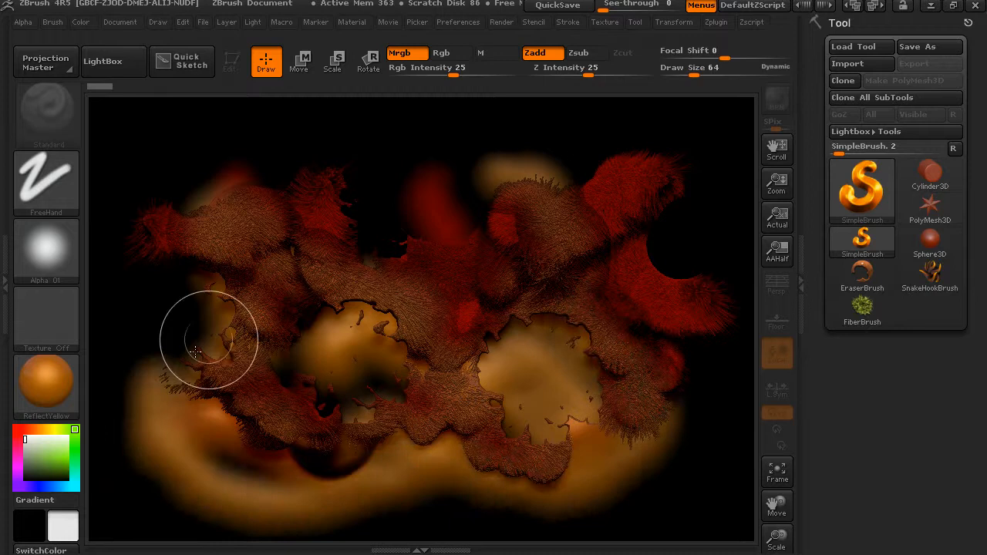
{"action": "left_click", "coordinate": [299, 61]}
{"action": "left_click", "coordinate": [333, 60]}
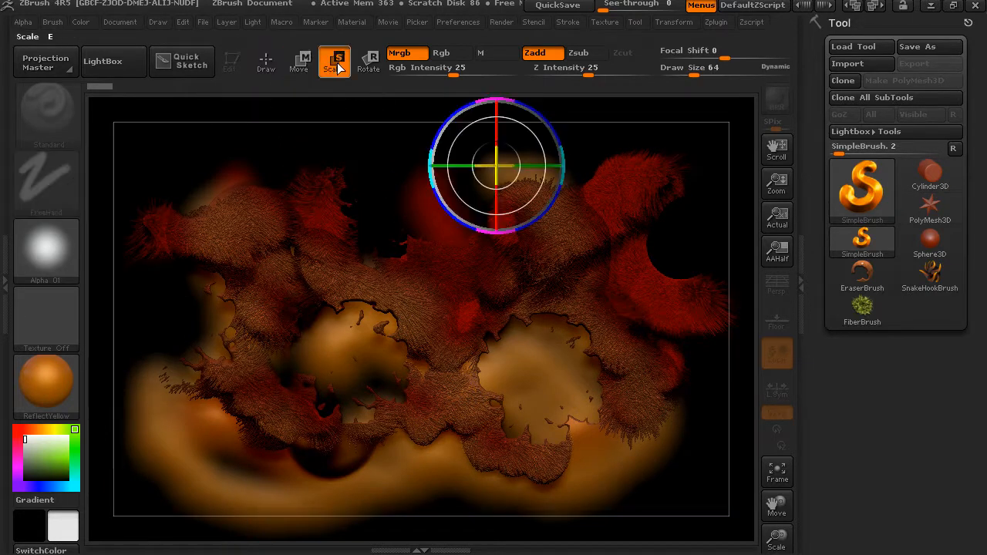
{"action": "left_click", "coordinate": [356, 63]}
{"action": "key", "text": "q"}
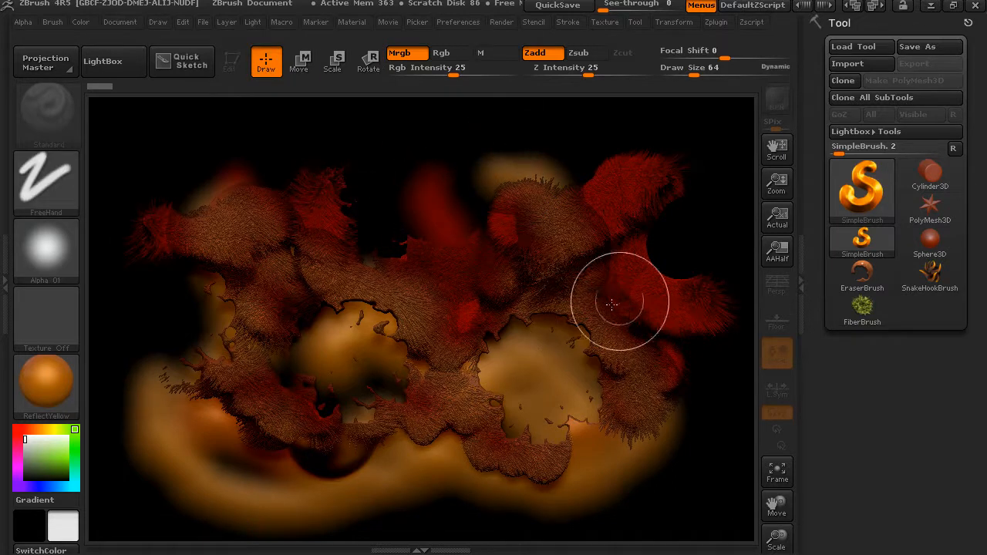
- Open the selection of 3D meshes and 2.5D brushes
{"action": "left_click", "coordinate": [874, 186]}
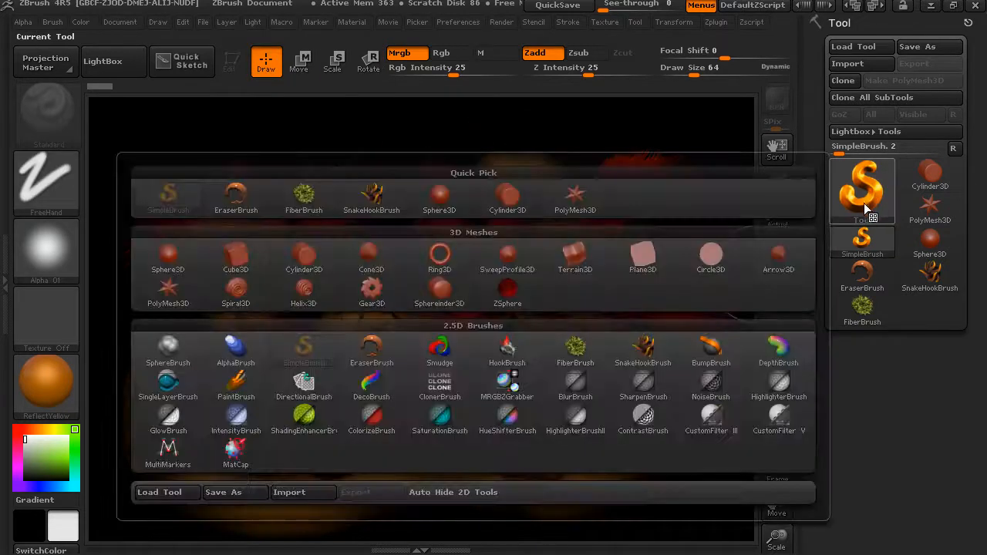